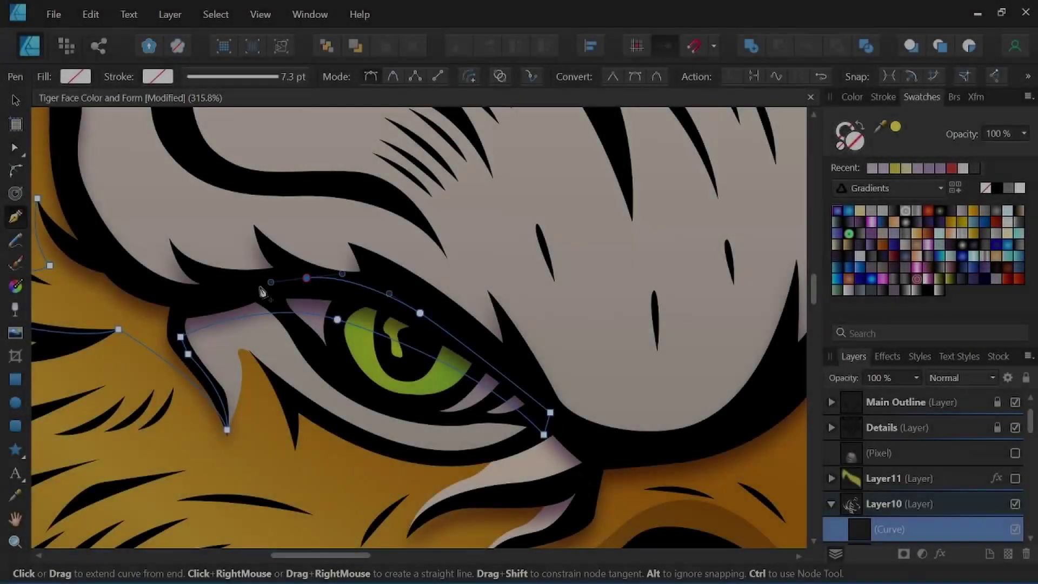
Finish the pen curve and close the pale lavender shadow shape around the tiger's eye.
key(Escape)
scroll(563, 435, down, 5)
scroll(370, 421, up, 5)
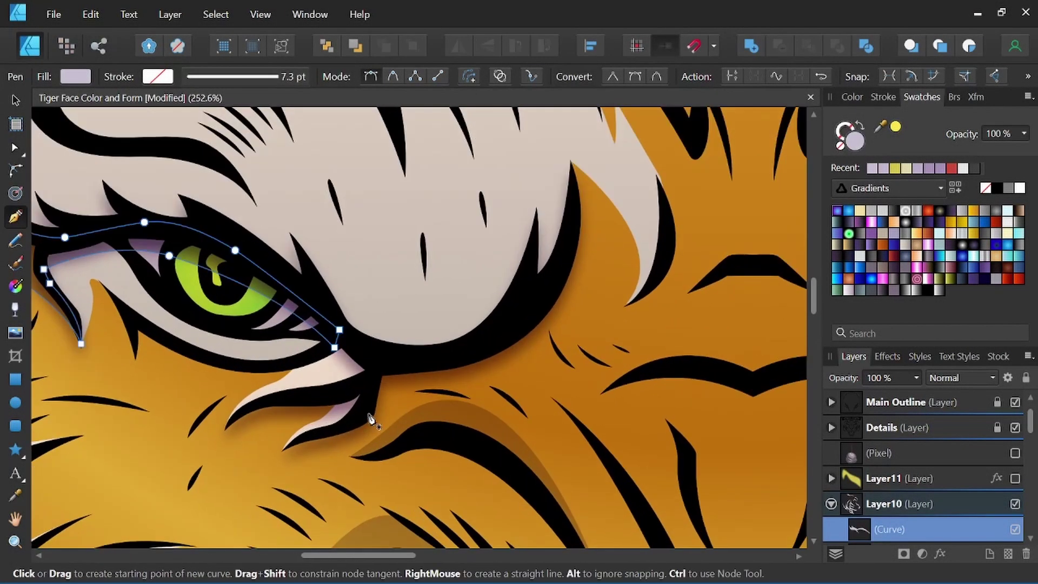
drag(370, 421, 494, 412)
scroll(493, 324, up, 5)
drag(529, 340, 451, 178)
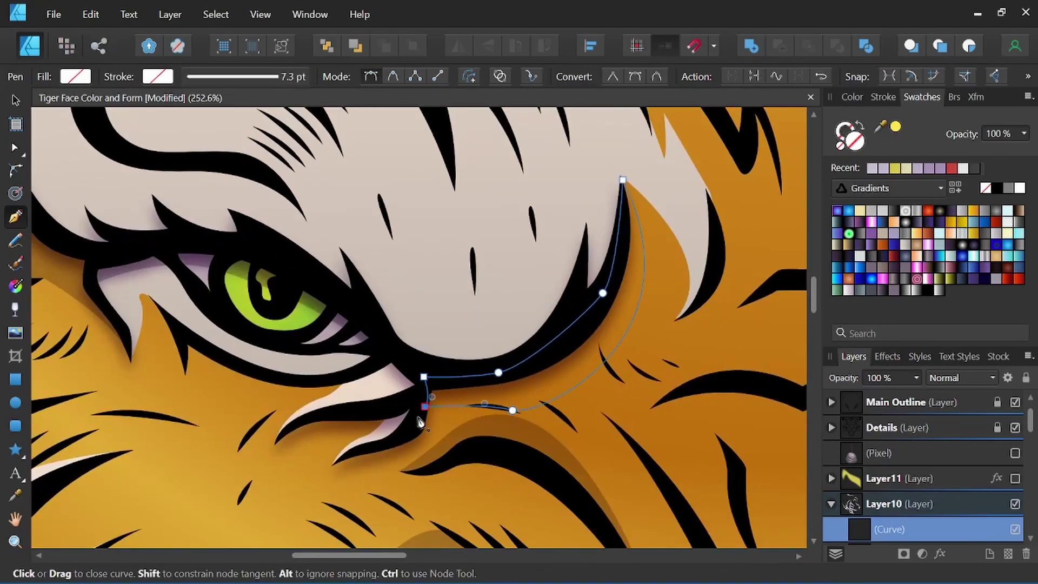
click(429, 371)
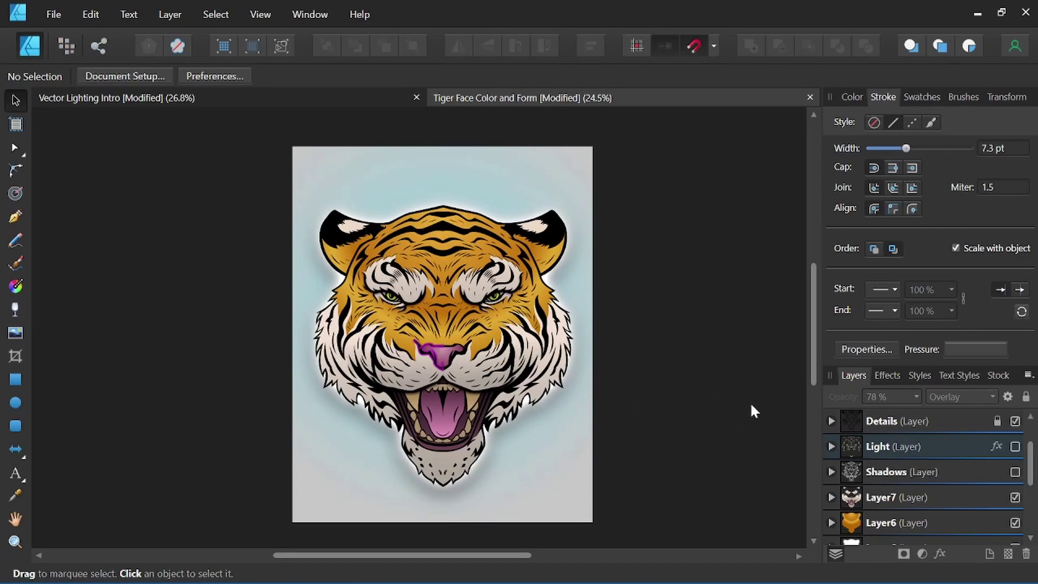
Toggle the Shadows layer on and off to compare, then zoom in on the forehead and eyes.
click(1015, 473)
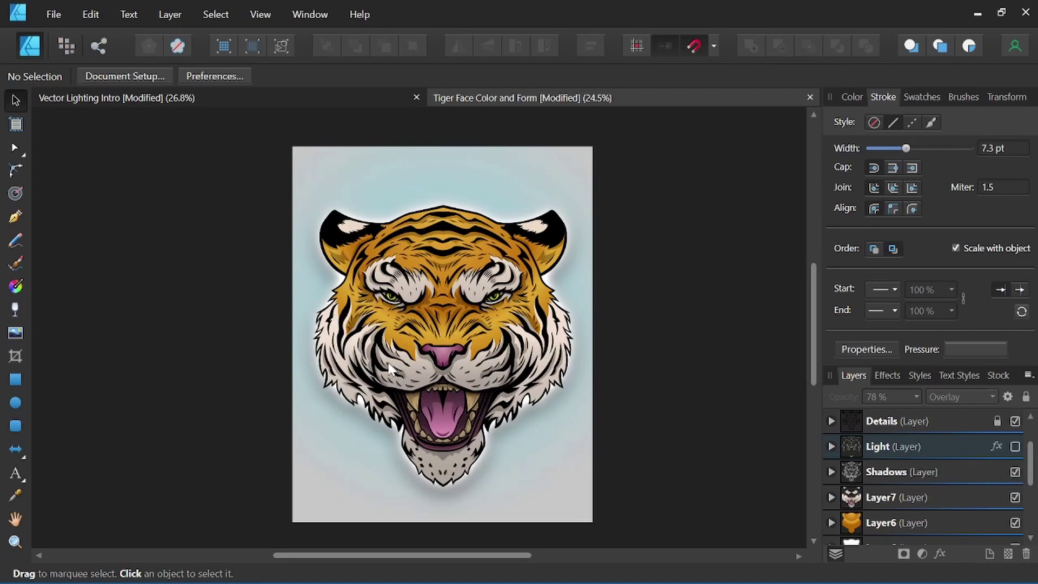
click(1015, 472)
scroll(368, 310, up, 4)
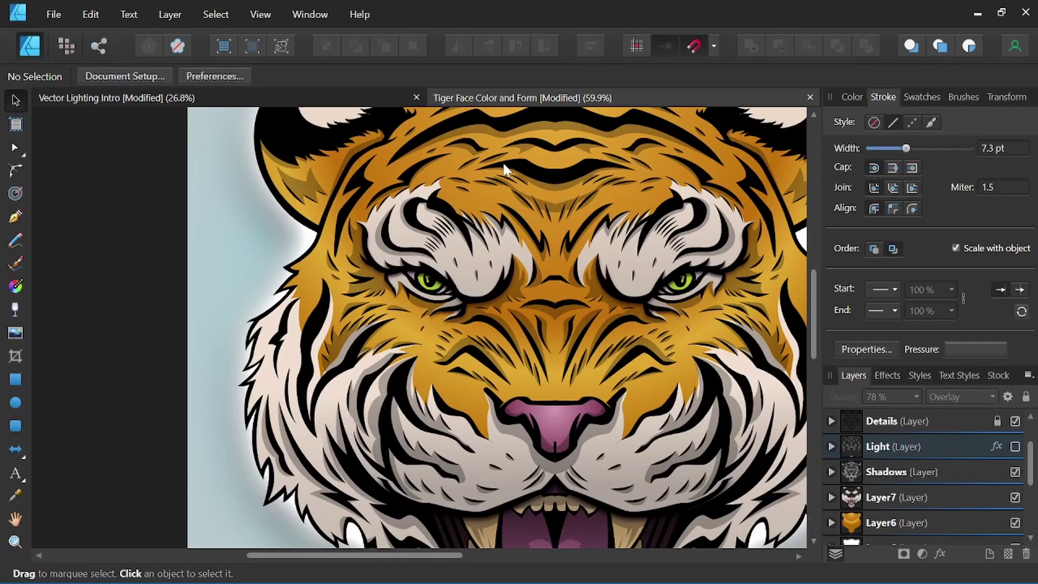
scroll(545, 198, up, 4)
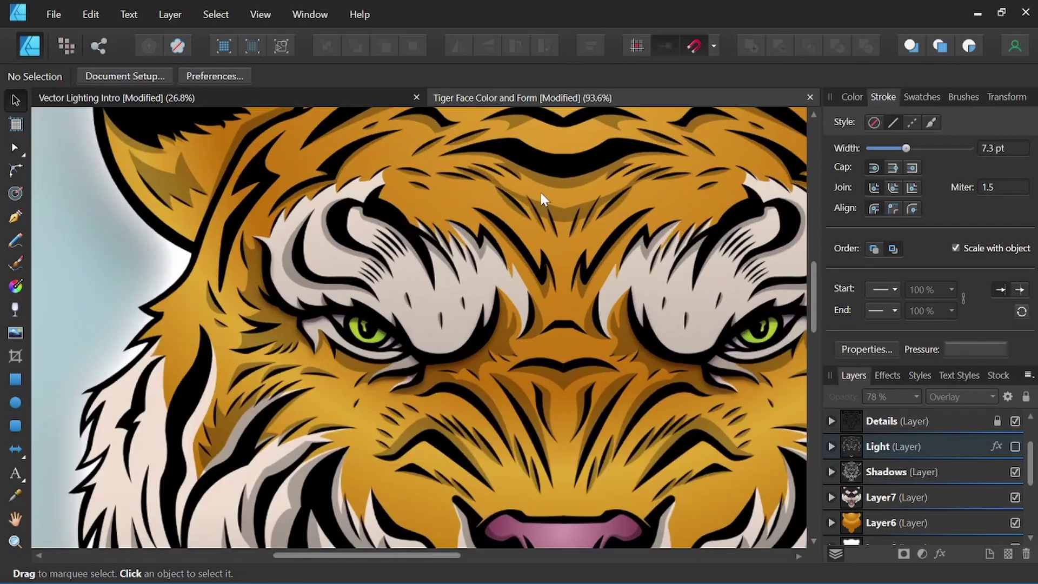
drag(609, 225, 377, 267)
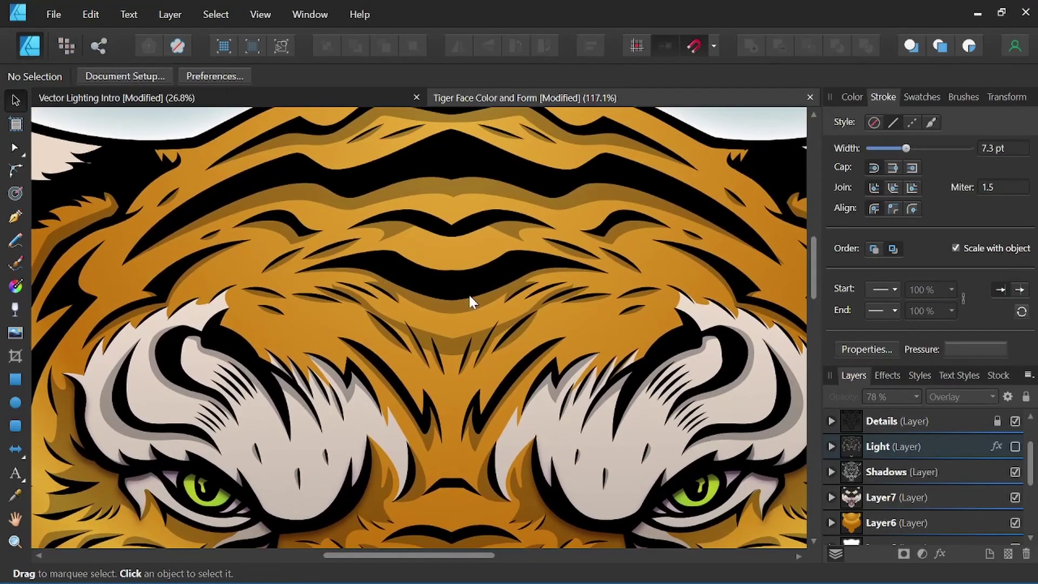
Zoom out and recentre the view to inspect the shading across the whole tiger head.
scroll(505, 262, down, 4)
scroll(511, 276, down, 2)
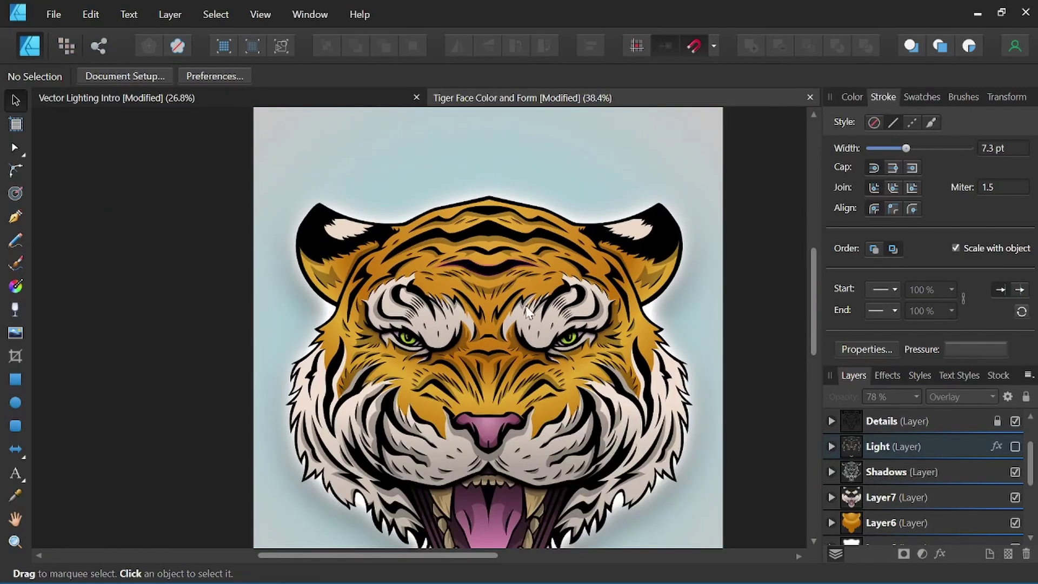
drag(447, 325, 432, 214)
scroll(496, 307, down, 1)
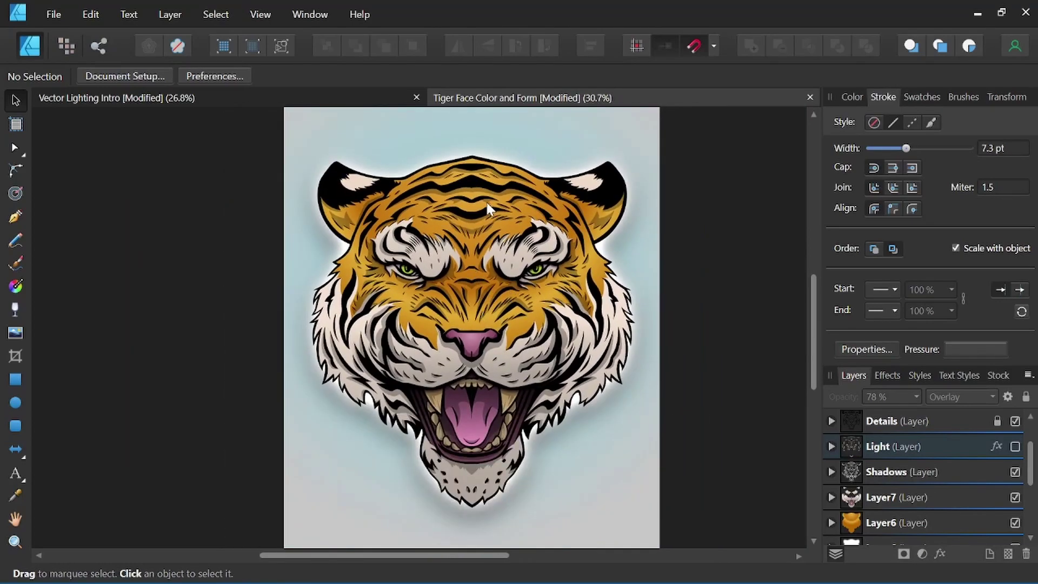
scroll(466, 173, down, 1)
drag(466, 173, 449, 208)
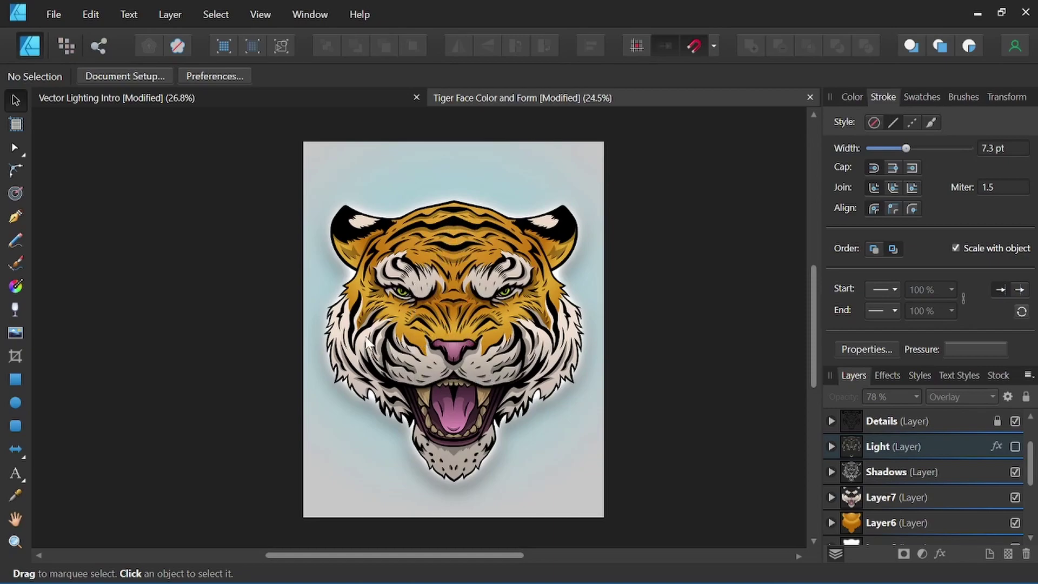
scroll(397, 368, up, 3)
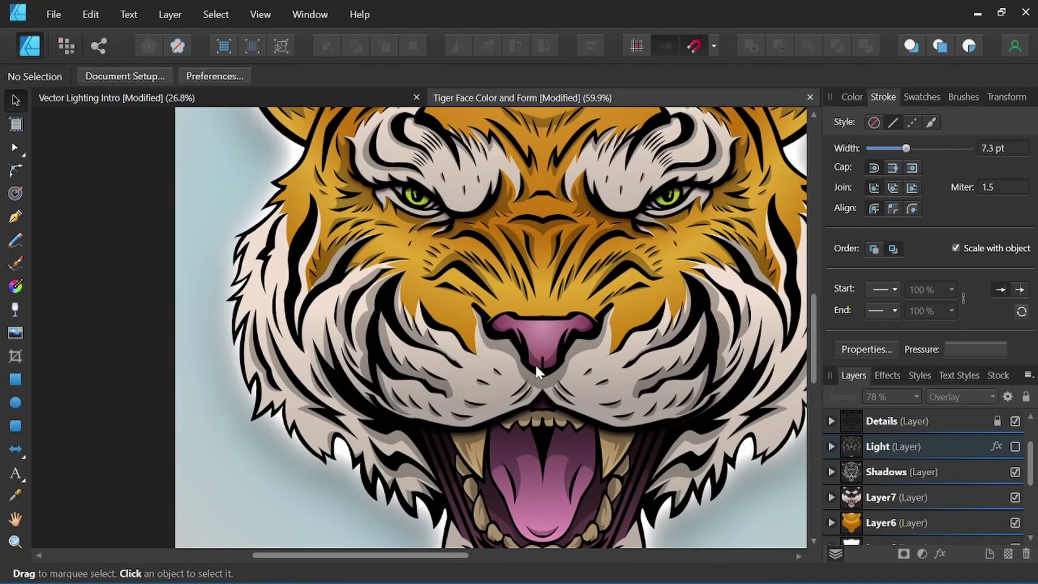
scroll(538, 369, down, 3)
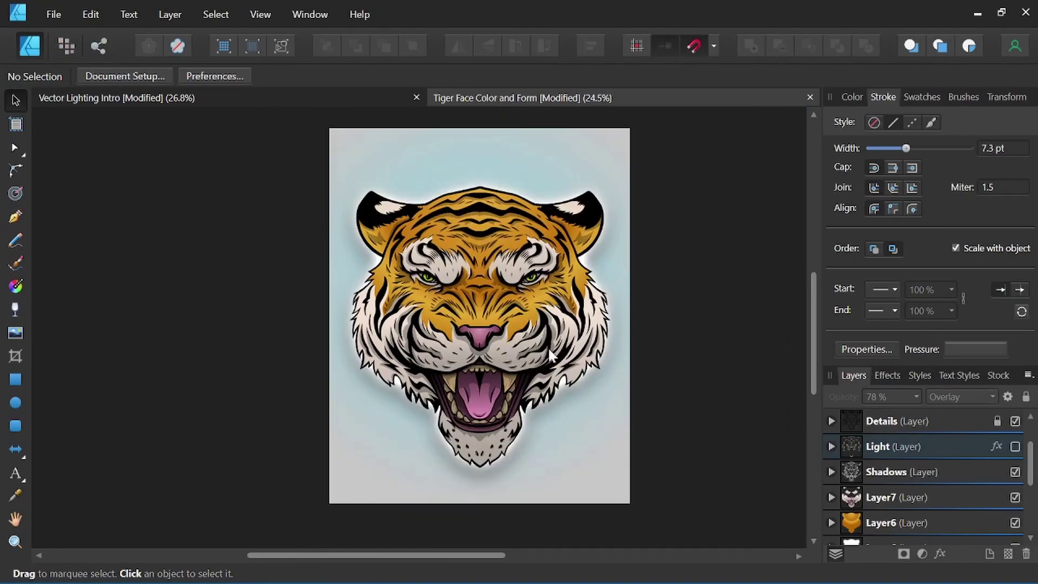
Turn on the Light layer and zoom in on the tiger's forehead highlights.
click(1015, 447)
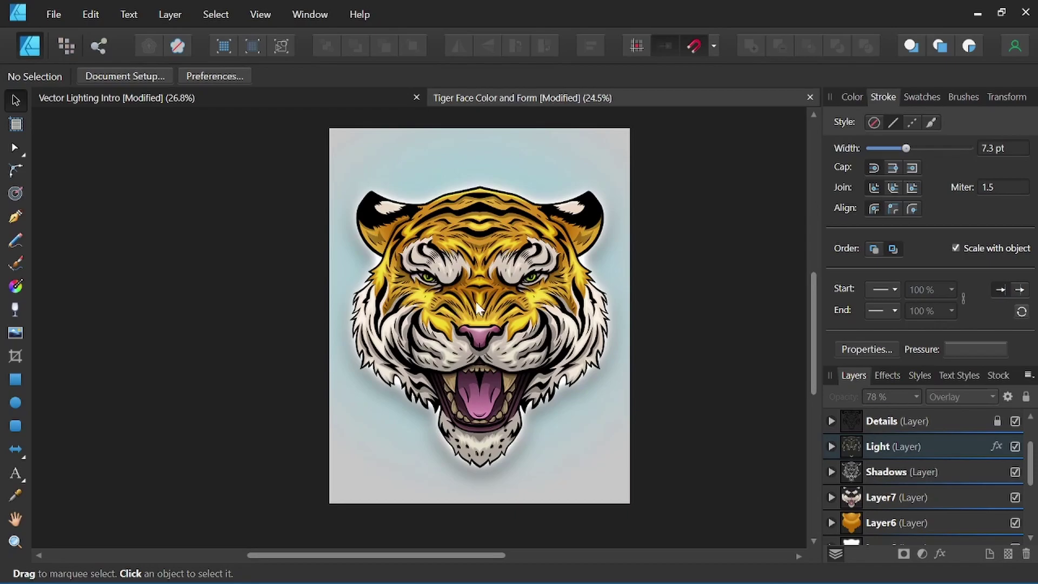
scroll(475, 309, up, 3)
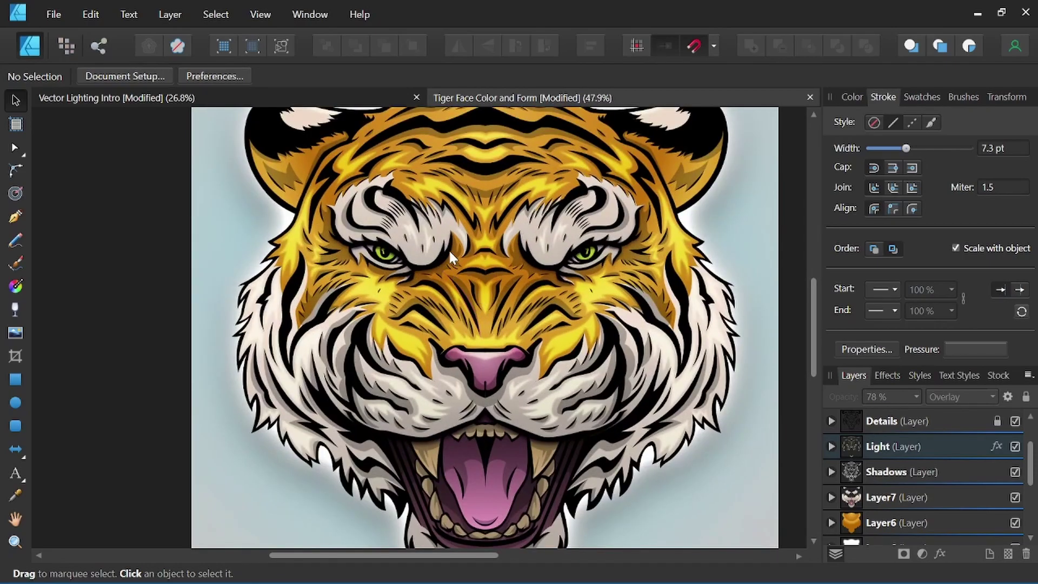
scroll(573, 186, up, 3)
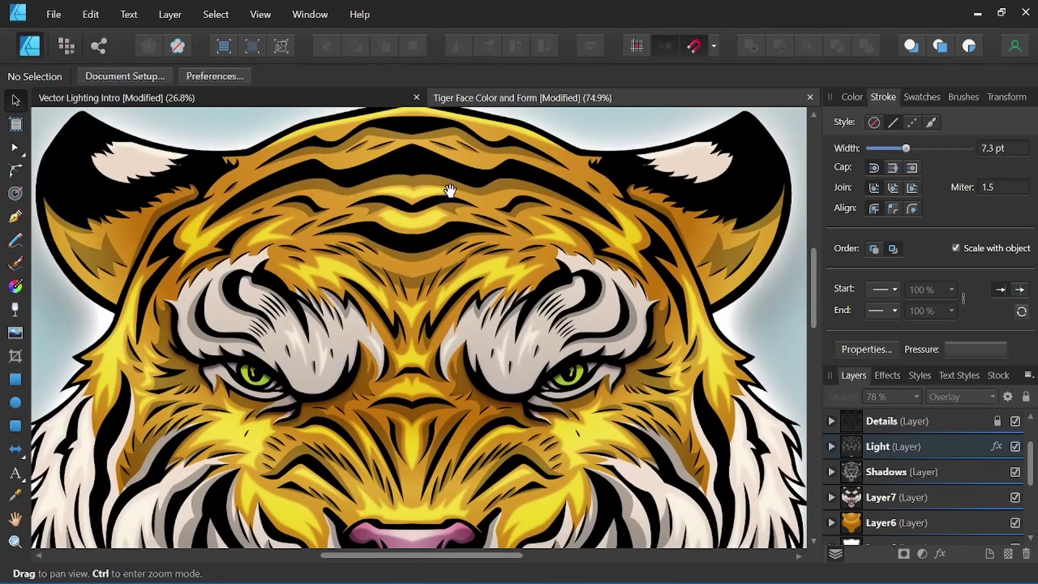
drag(447, 190, 463, 277)
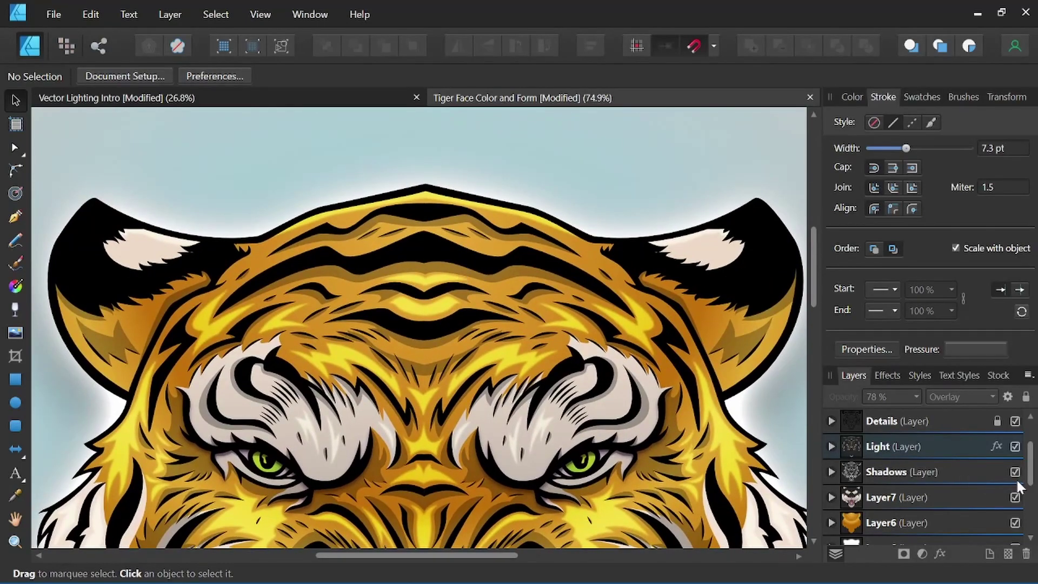
Hide and reshow the Light layer to compare, then zoom back out to the whole head.
click(1015, 447)
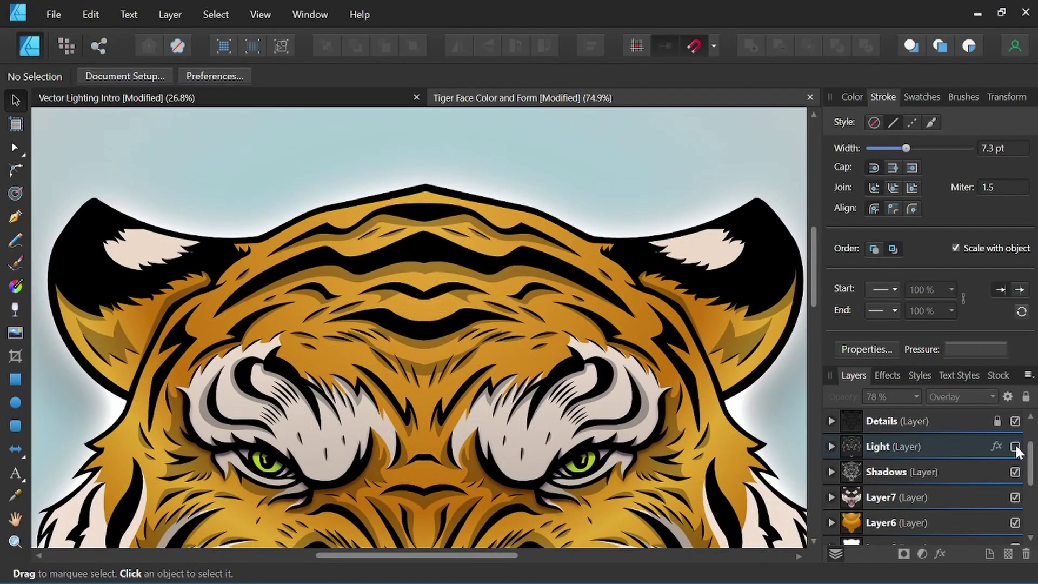
click(1015, 447)
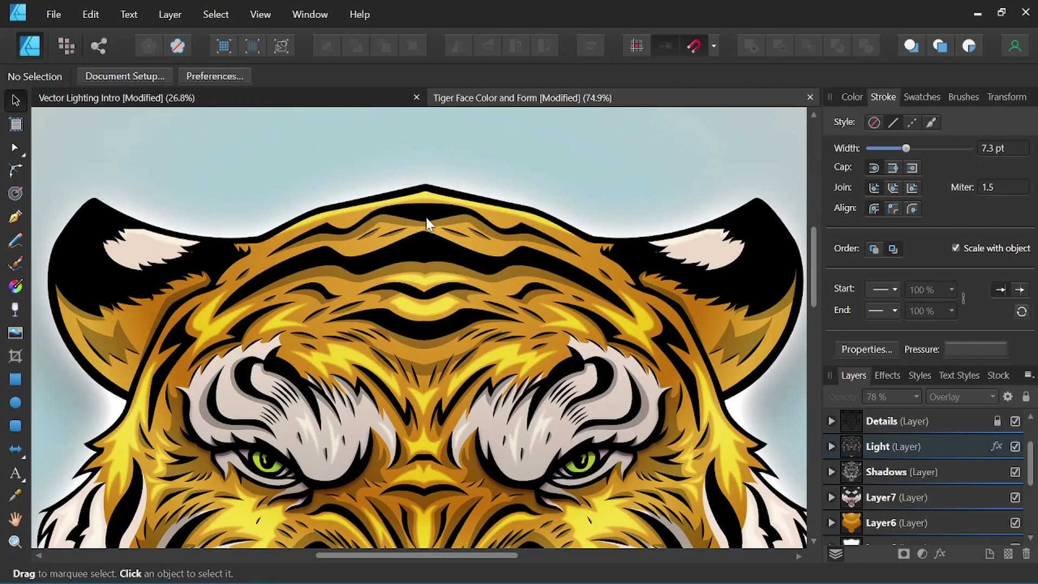
scroll(400, 286, up, 1)
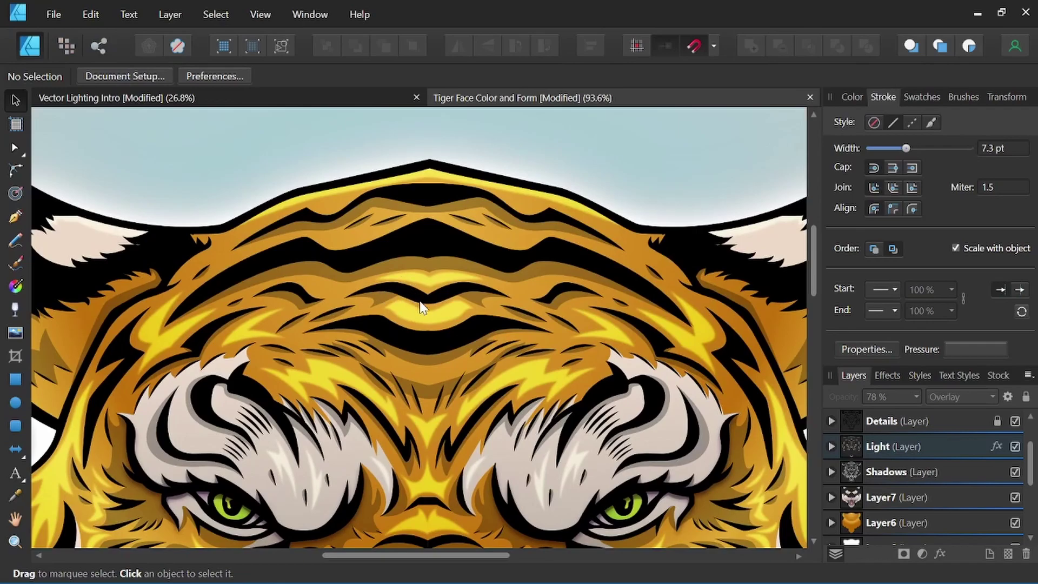
scroll(459, 275, down, 2)
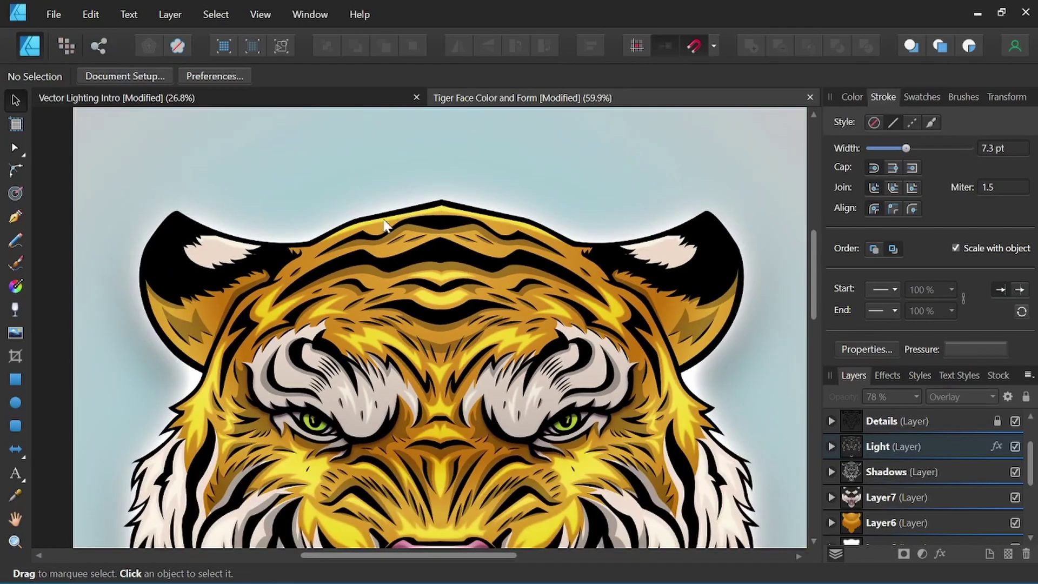
scroll(443, 278, down, 1)
drag(503, 499, 495, 358)
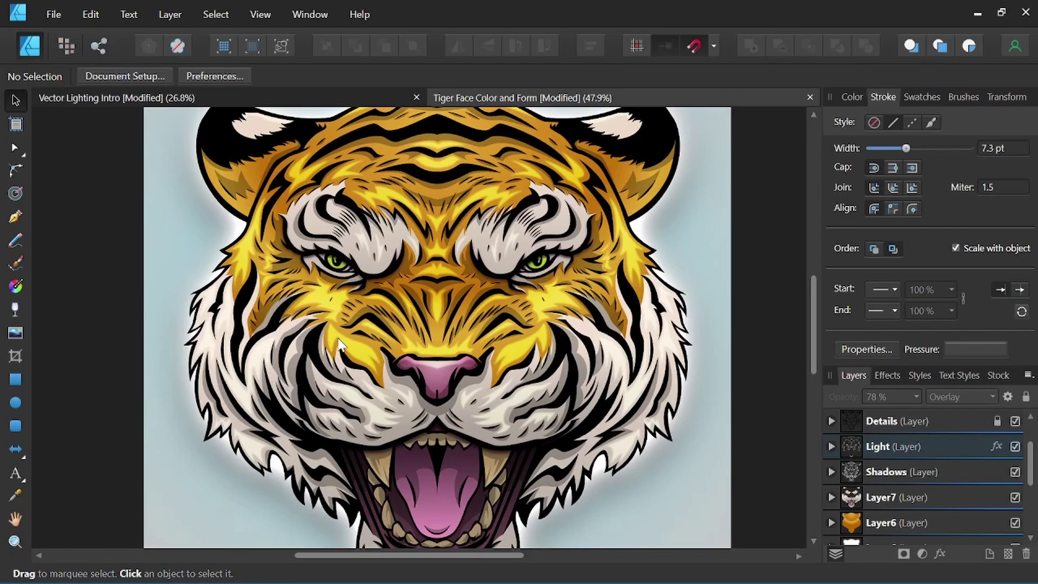
scroll(344, 350, up, 4)
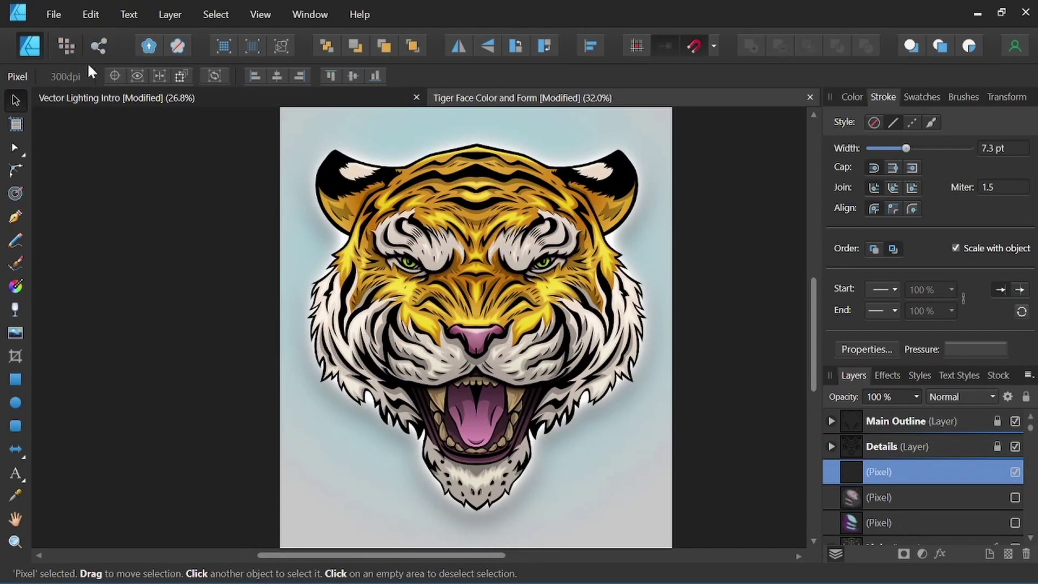
In the Pixel Persona, load the Medium Cover Gouache brush with grey on the Paint Brush tool.
click(71, 47)
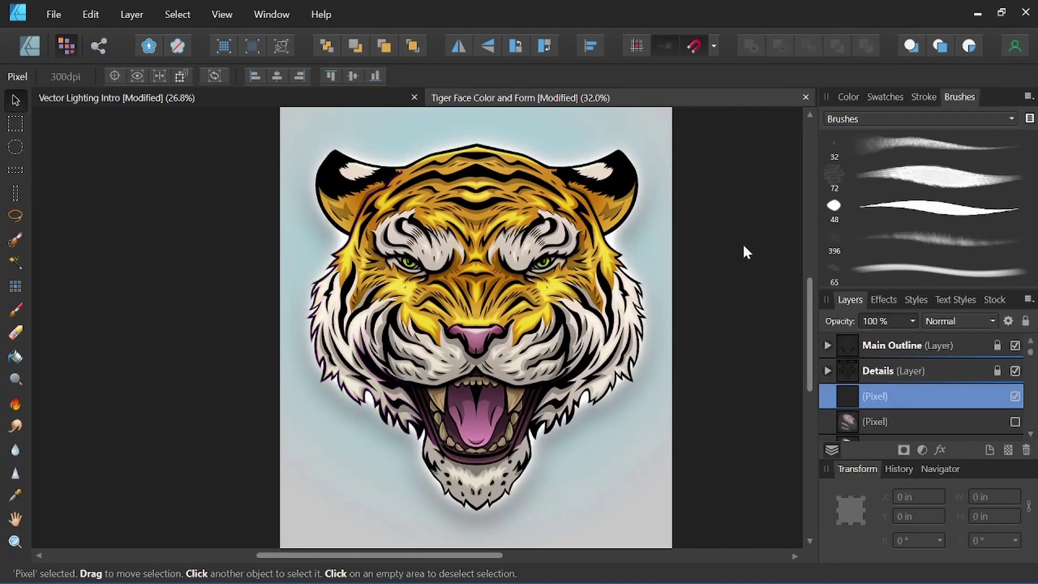
click(923, 184)
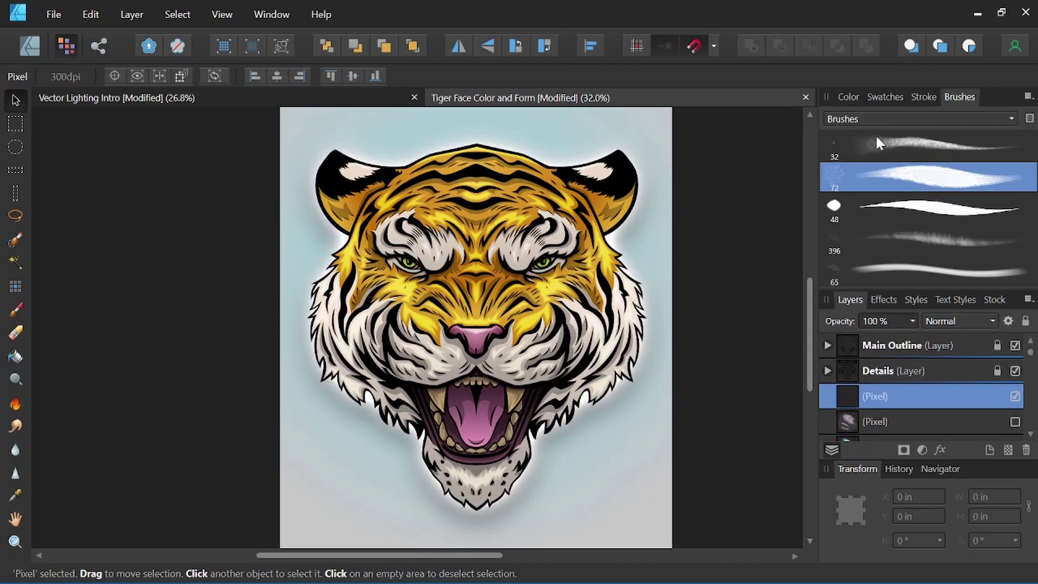
click(849, 97)
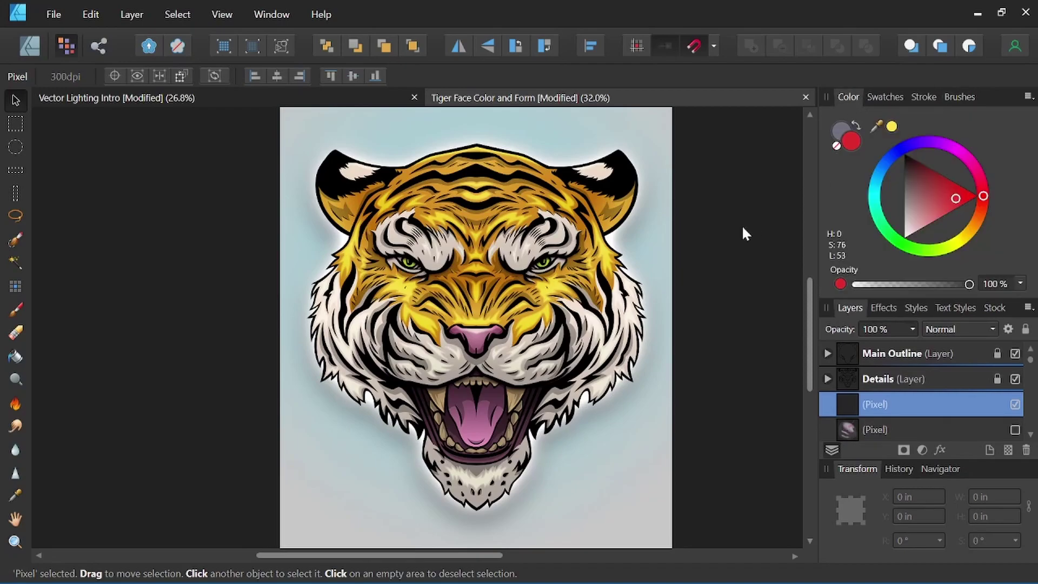
click(841, 126)
scroll(470, 319, up, 2)
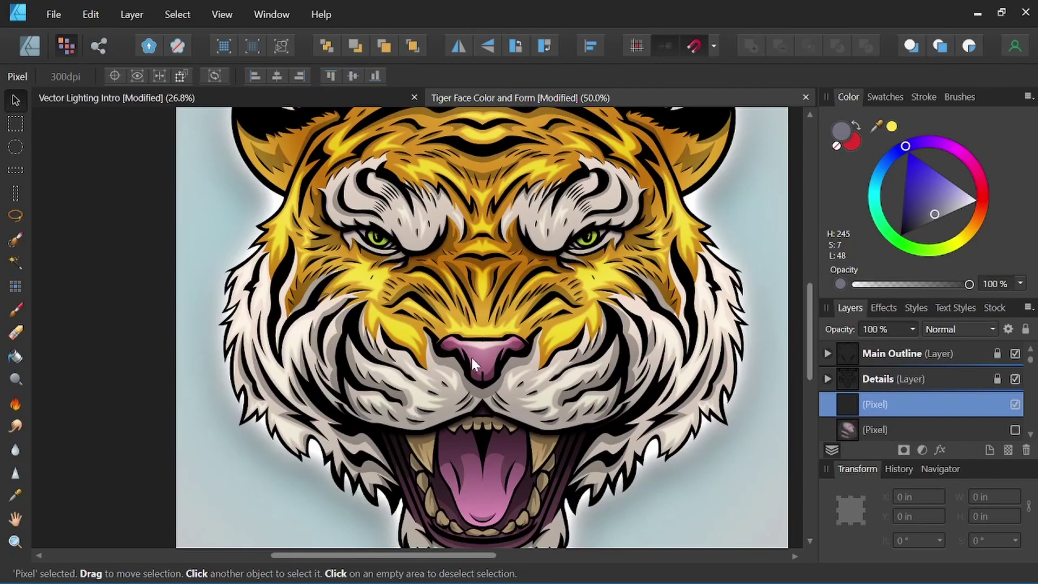
click(23, 304)
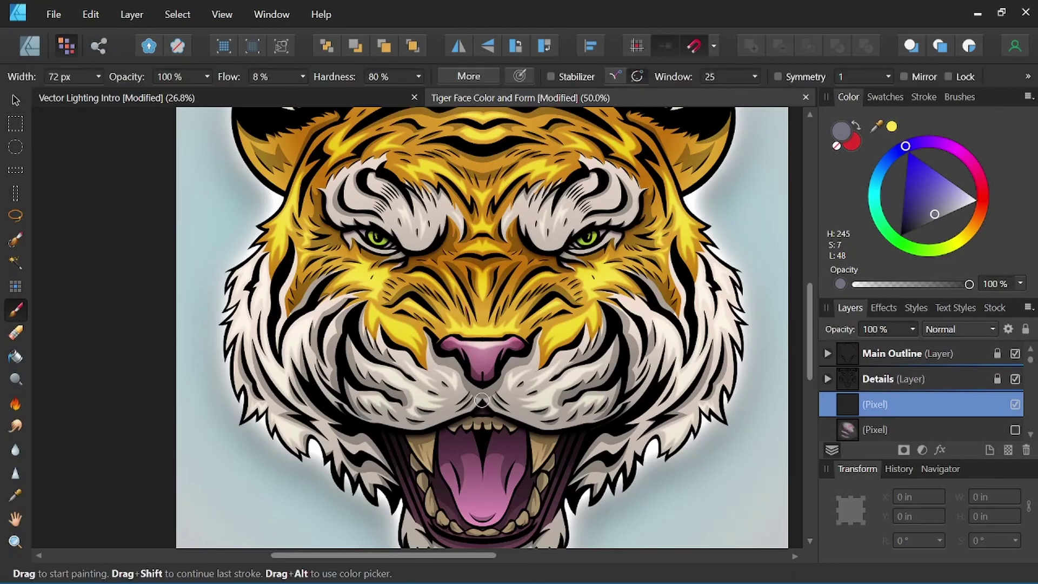
Brush faint grey shading strokes over the tiger's left cheek.
mouse_move(477, 372)
mouse_down()
mouse_move(431, 296)
mouse_move(390, 292)
mouse_move(362, 310)
mouse_move(345, 390)
mouse_move(358, 416)
mouse_move(403, 429)
mouse_move(454, 419)
mouse_move(481, 378)
mouse_up()
mouse_move(378, 313)
mouse_down()
mouse_move(376, 388)
mouse_move(389, 409)
mouse_move(403, 405)
mouse_move(420, 341)
mouse_move(438, 399)
mouse_move(451, 383)
mouse_move(454, 335)
mouse_move(468, 379)
mouse_move(458, 329)
mouse_move(414, 299)
mouse_move(364, 316)
mouse_move(366, 333)
mouse_move(400, 305)
mouse_move(396, 352)
mouse_move(432, 324)
mouse_move(445, 393)
mouse_move(423, 354)
mouse_move(420, 399)
mouse_move(410, 318)
mouse_move(375, 398)
mouse_move(369, 357)
mouse_move(353, 363)
mouse_move(361, 406)
mouse_move(382, 421)
mouse_move(400, 404)
mouse_move(393, 394)
mouse_move(396, 413)
mouse_move(417, 418)
mouse_move(452, 395)
mouse_move(430, 417)
mouse_move(454, 409)
mouse_move(447, 322)
mouse_move(425, 327)
mouse_move(387, 364)
mouse_move(389, 331)
mouse_up()
key(space)
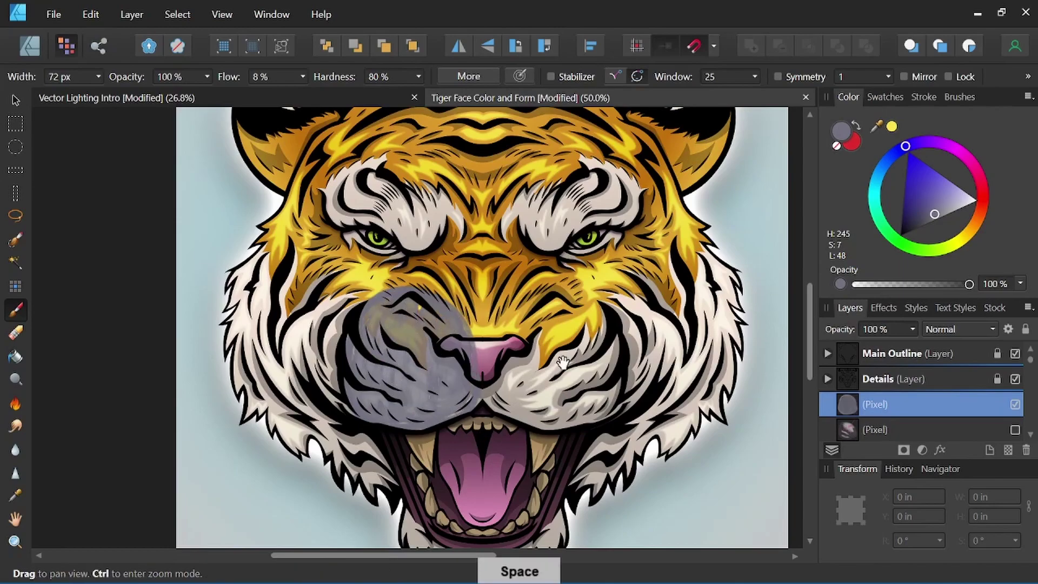
mouse_move(631, 389)
mouse_down()
mouse_move(638, 398)
mouse_move(629, 389)
mouse_up()
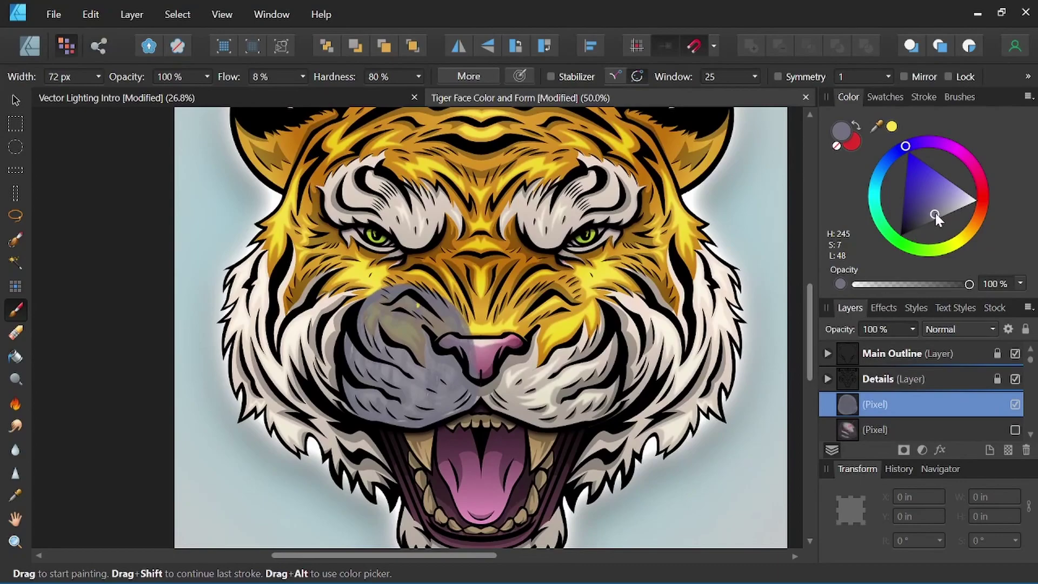
Paint light grey onto the muzzle near the nose, then dark grey shading over it.
drag(934, 215, 920, 226)
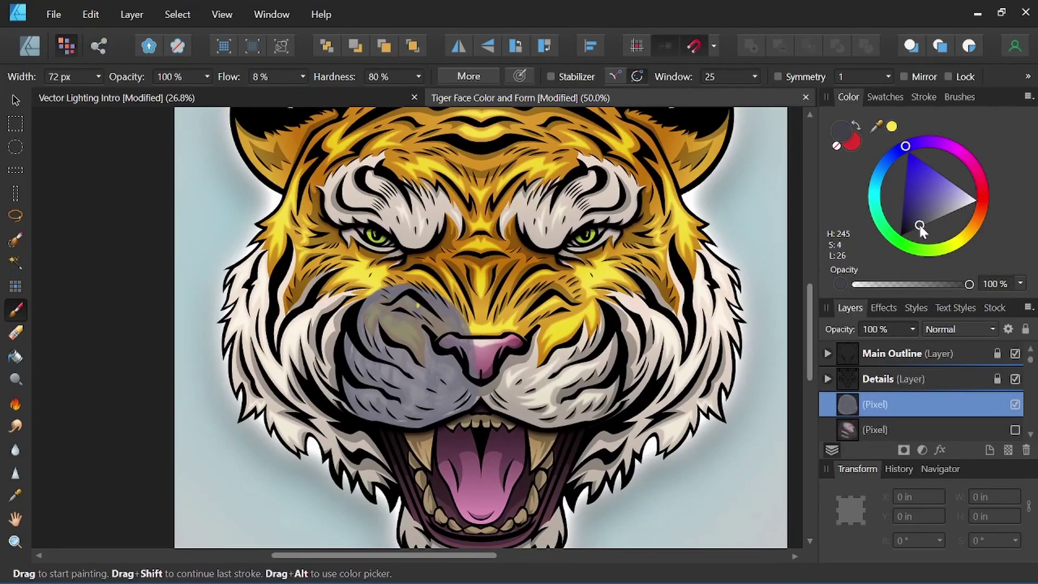
drag(920, 226, 956, 208)
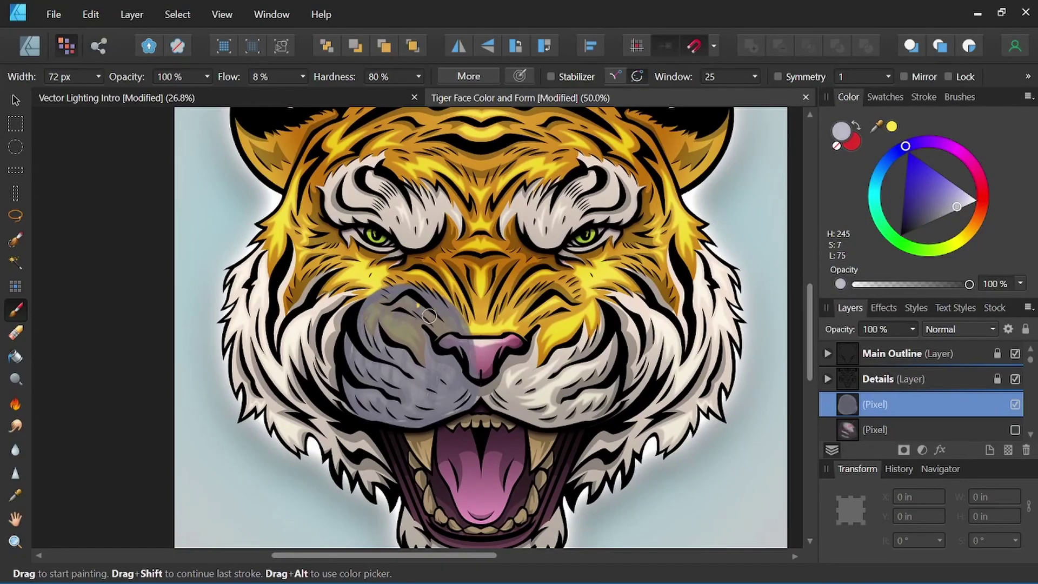
mouse_move(425, 312)
mouse_down()
mouse_move(447, 319)
mouse_move(394, 310)
mouse_move(443, 327)
mouse_move(393, 312)
mouse_move(421, 332)
mouse_move(384, 310)
mouse_move(411, 339)
mouse_move(378, 317)
mouse_move(429, 353)
mouse_move(414, 312)
mouse_move(447, 338)
mouse_move(425, 300)
mouse_move(380, 309)
mouse_move(409, 359)
mouse_move(425, 363)
mouse_move(417, 314)
mouse_move(446, 321)
mouse_move(436, 352)
mouse_move(430, 318)
mouse_move(399, 300)
mouse_move(372, 320)
mouse_move(389, 296)
mouse_move(406, 297)
mouse_move(426, 335)
mouse_up()
mouse_move(382, 373)
mouse_down()
mouse_move(421, 393)
mouse_move(369, 399)
mouse_move(404, 408)
mouse_up()
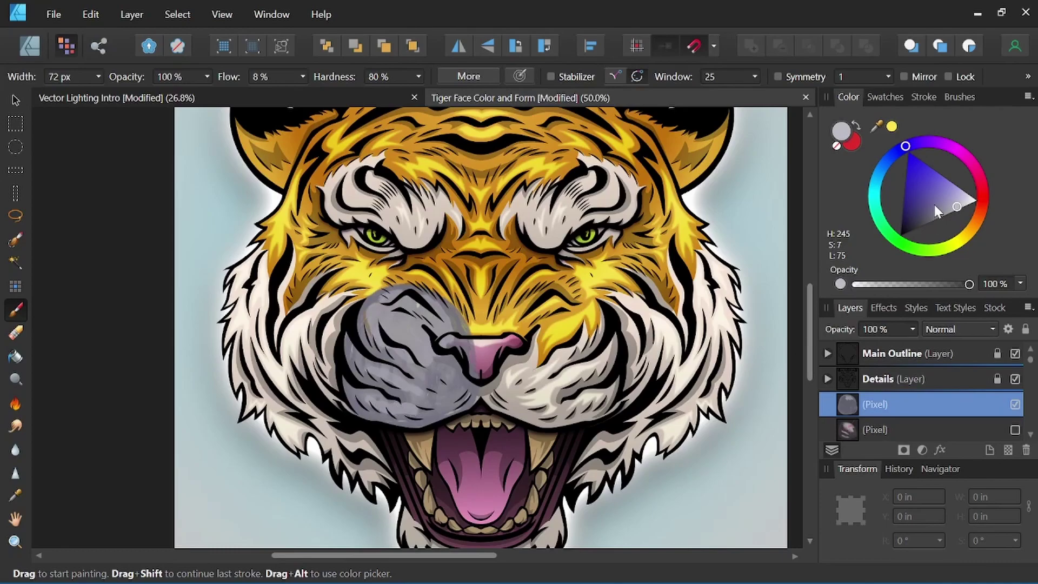
drag(934, 205, 918, 224)
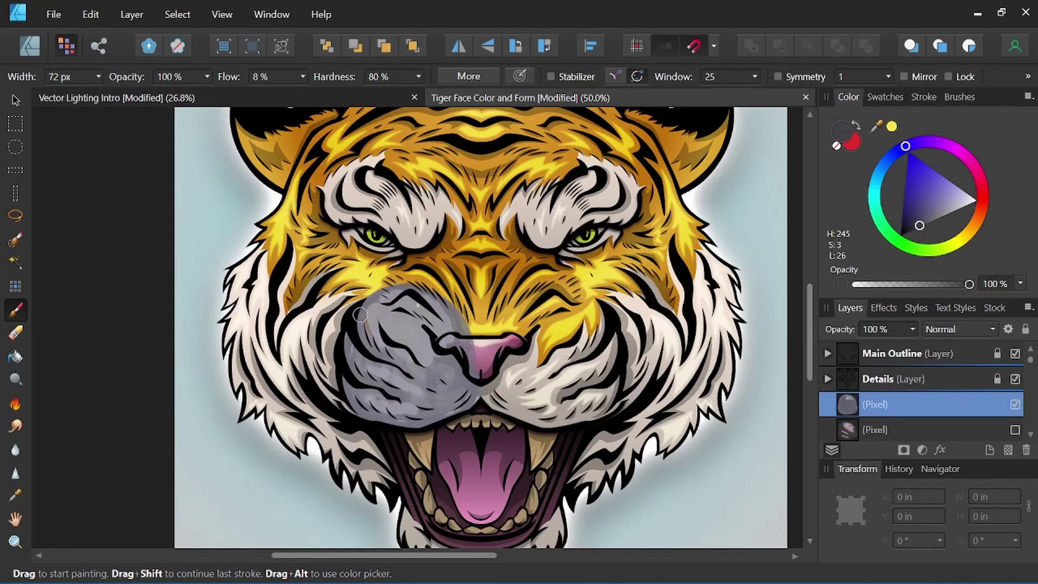
mouse_move(359, 320)
mouse_down()
mouse_move(372, 350)
mouse_move(365, 310)
mouse_move(386, 361)
mouse_move(371, 327)
mouse_move(368, 342)
mouse_move(414, 373)
mouse_move(385, 354)
mouse_move(368, 310)
mouse_move(380, 351)
mouse_move(415, 374)
mouse_move(351, 343)
mouse_move(356, 379)
mouse_move(348, 337)
mouse_move(359, 378)
mouse_move(356, 348)
mouse_move(398, 397)
mouse_move(363, 375)
mouse_move(347, 337)
mouse_move(364, 418)
mouse_move(348, 385)
mouse_move(385, 421)
mouse_move(456, 406)
mouse_move(393, 421)
mouse_move(357, 397)
mouse_move(467, 410)
mouse_move(418, 419)
mouse_move(456, 409)
mouse_up()
Lighten the upper and lower muzzle with soft near-white paint.
drag(954, 209, 970, 202)
drag(411, 311, 410, 326)
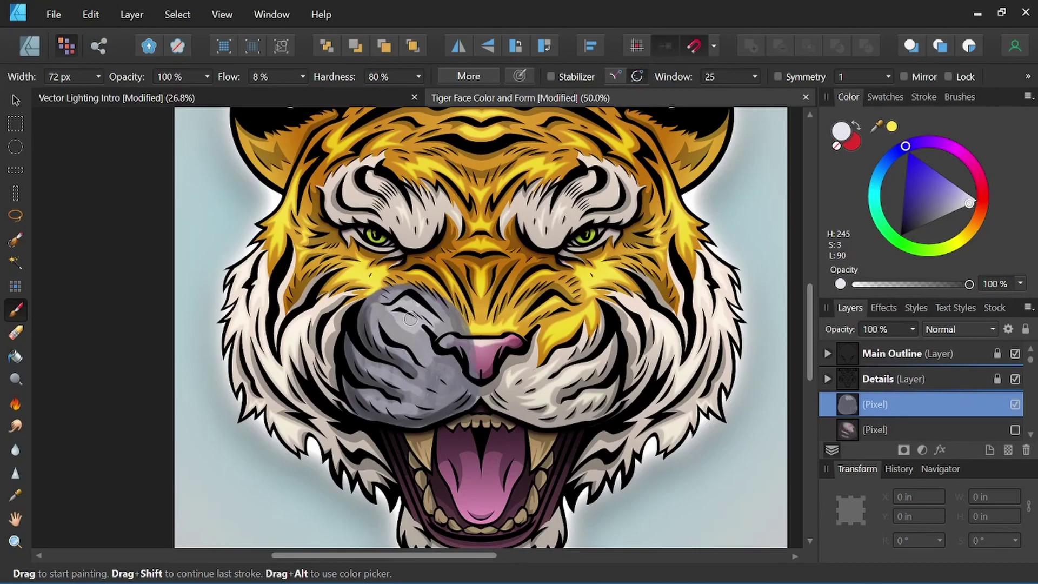
mouse_move(391, 376)
mouse_down()
mouse_move(416, 389)
mouse_move(384, 403)
mouse_move(408, 409)
mouse_up()
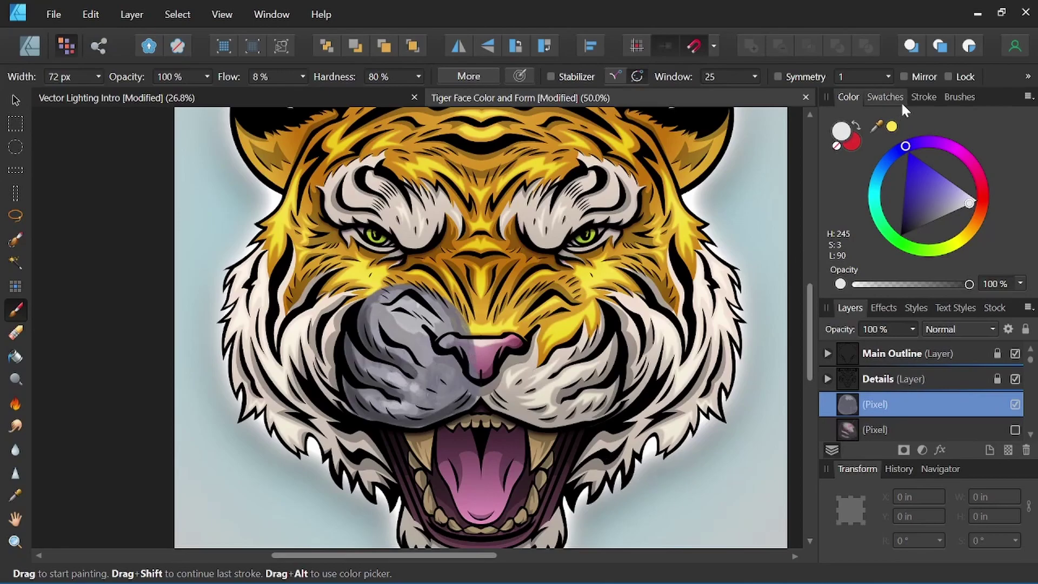
Choose the hard 48 px brush and set the paint colour to red.
click(960, 97)
click(930, 208)
click(848, 97)
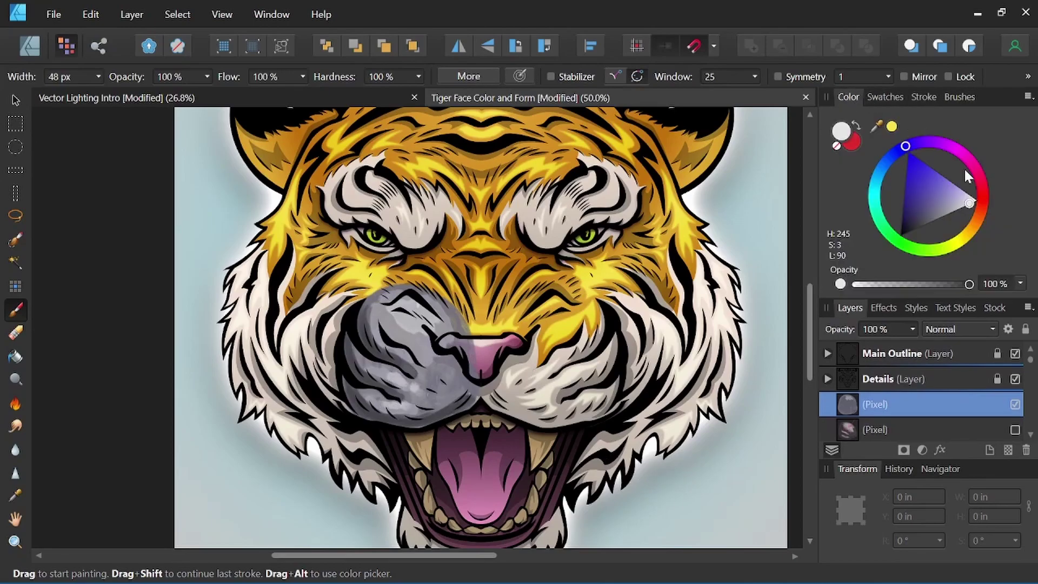
drag(910, 147, 984, 201)
click(958, 201)
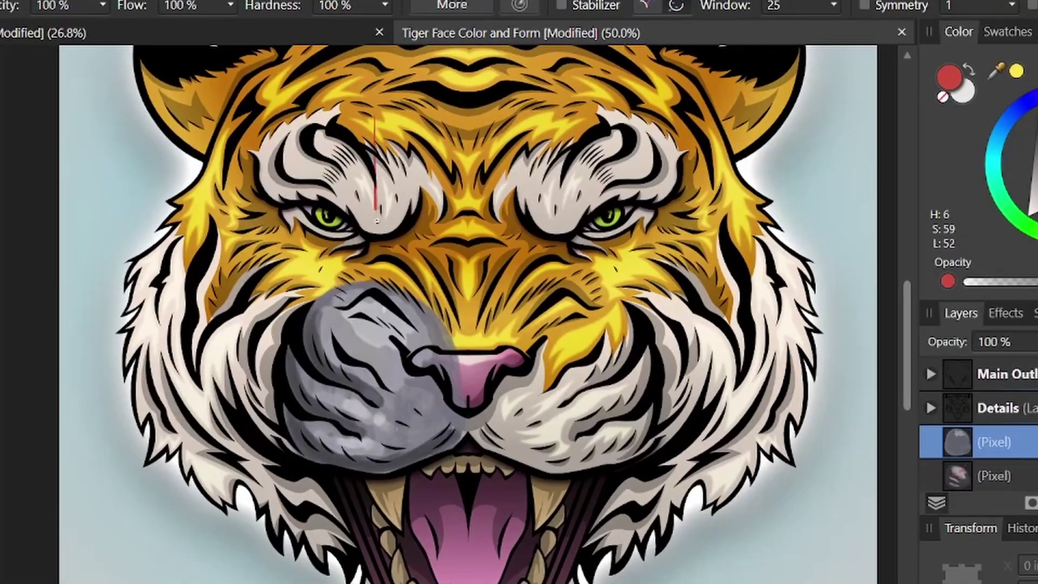
Sketch red guide lines from forehead to nose, around the muzzle and on the lower cheek.
mouse_move(382, 125)
mouse_down()
mouse_move(389, 308)
mouse_move(356, 324)
mouse_up()
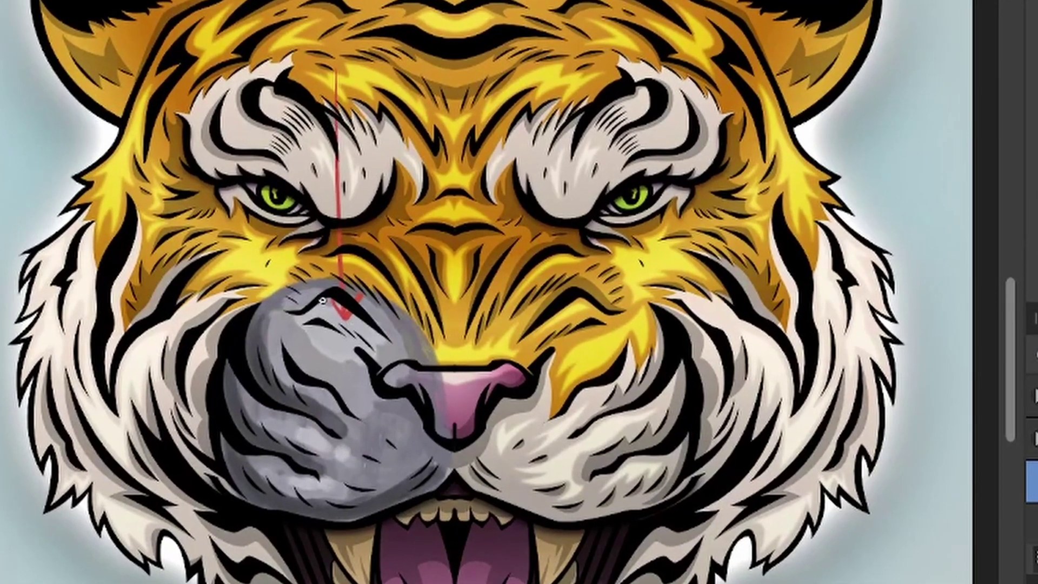
mouse_move(386, 366)
mouse_down()
mouse_move(384, 320)
mouse_move(322, 302)
mouse_up()
mouse_move(303, 423)
mouse_down()
mouse_move(314, 449)
mouse_move(349, 454)
mouse_up()
mouse_move(297, 478)
mouse_down()
mouse_move(340, 493)
mouse_move(308, 476)
mouse_up()
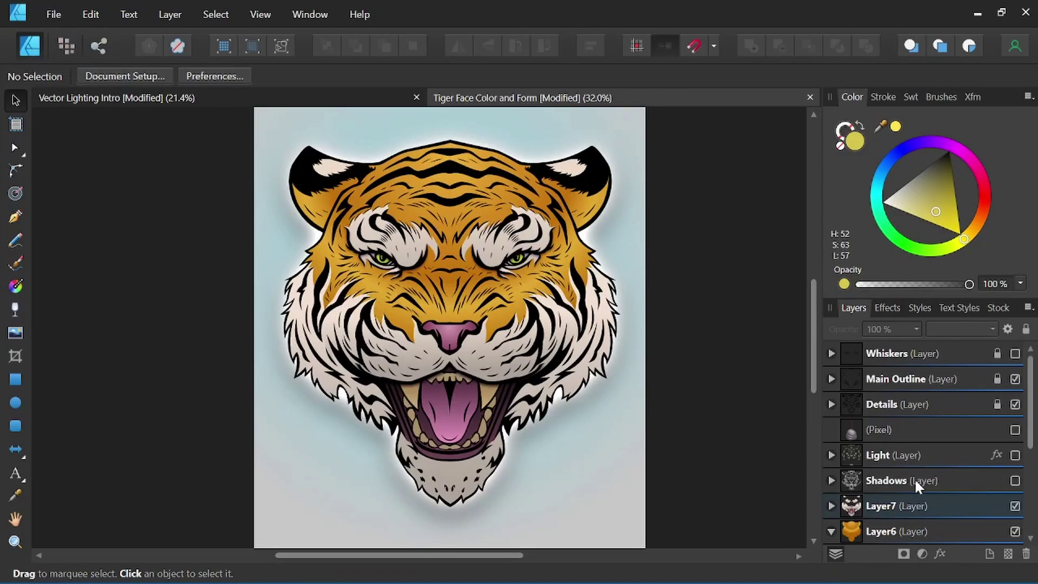
Add Layer10 above Light in Multiply mode with a pale lavender fill (H 264, S 19, L 76).
click(914, 465)
click(989, 554)
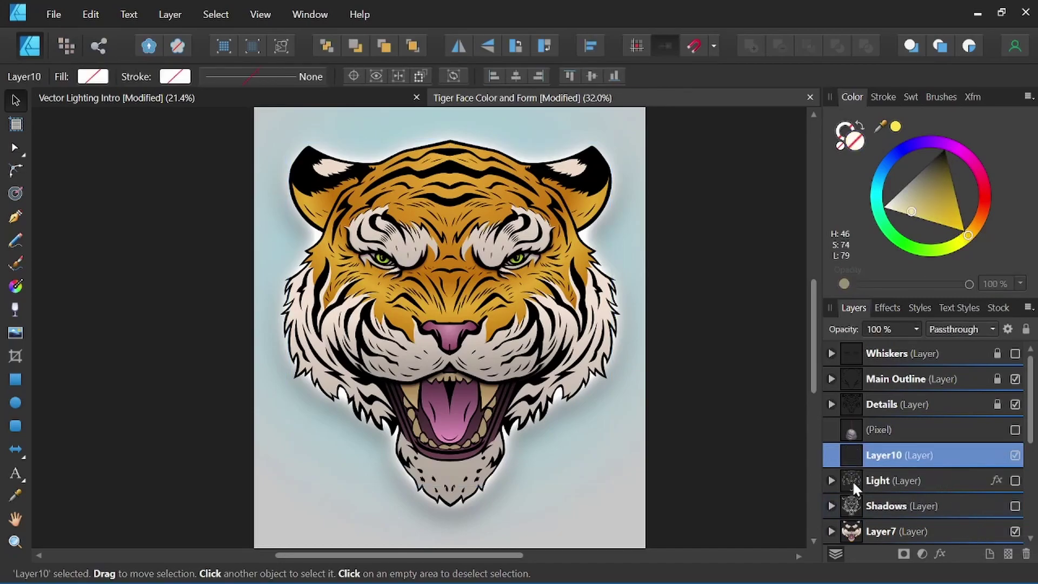
click(961, 333)
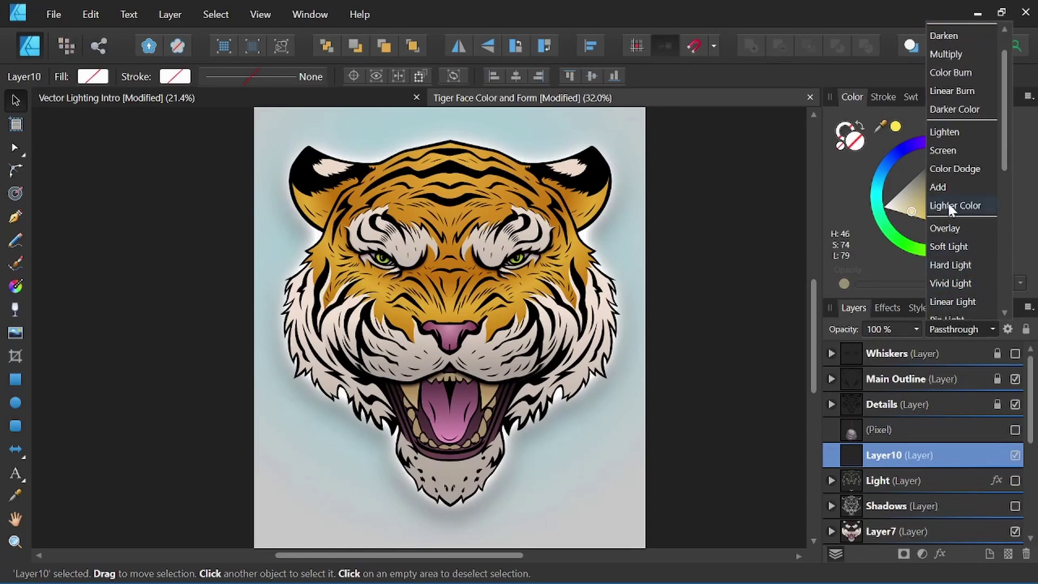
click(950, 56)
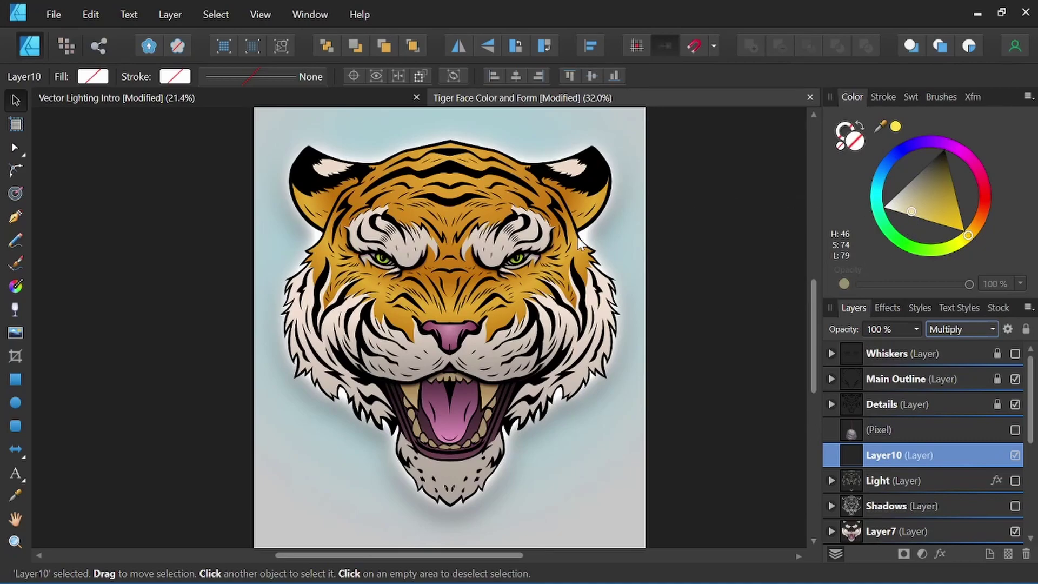
drag(968, 235, 927, 151)
drag(948, 210, 956, 216)
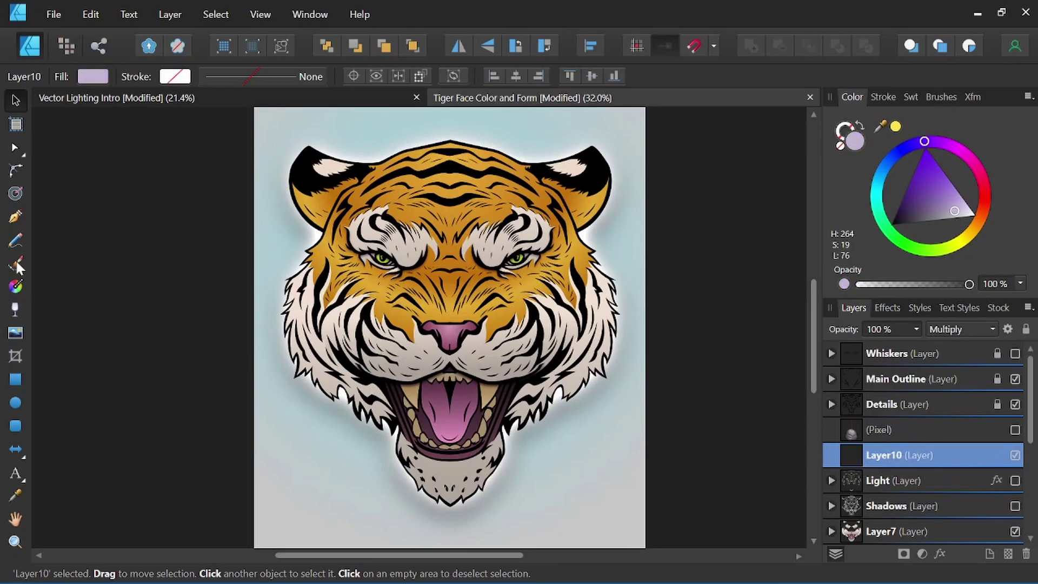
Start a Pen-tool shadow outline at the stripe tip and curve it down the stripe edge.
click(15, 216)
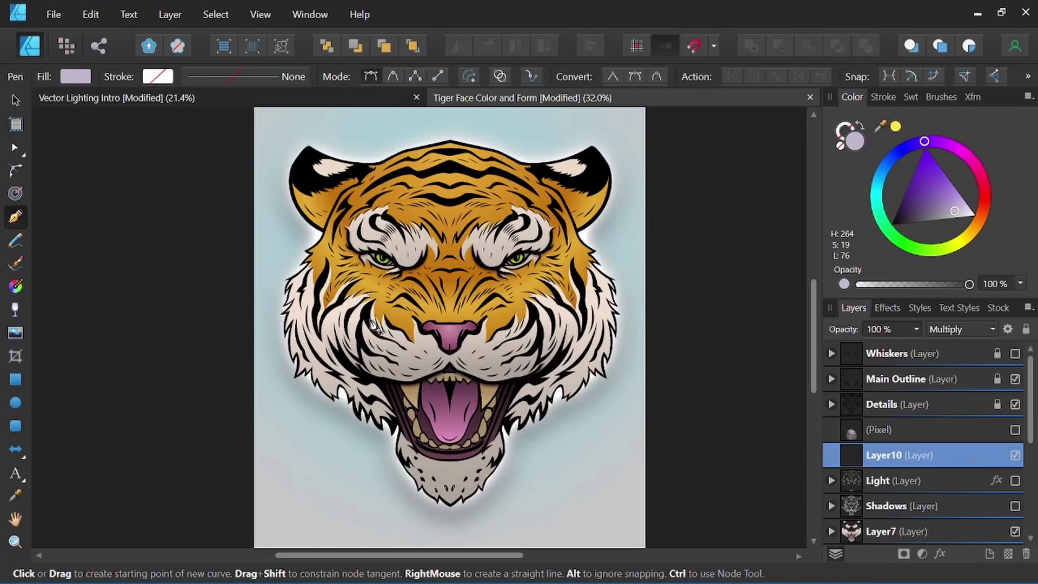
scroll(382, 303, up, 2)
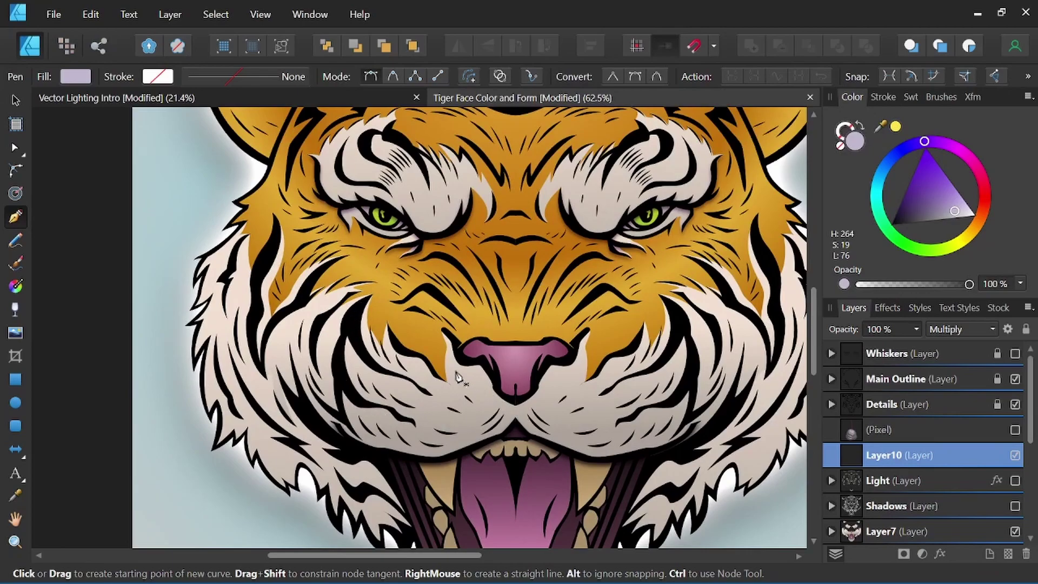
scroll(416, 357, up, 2)
scroll(385, 354, up, 1)
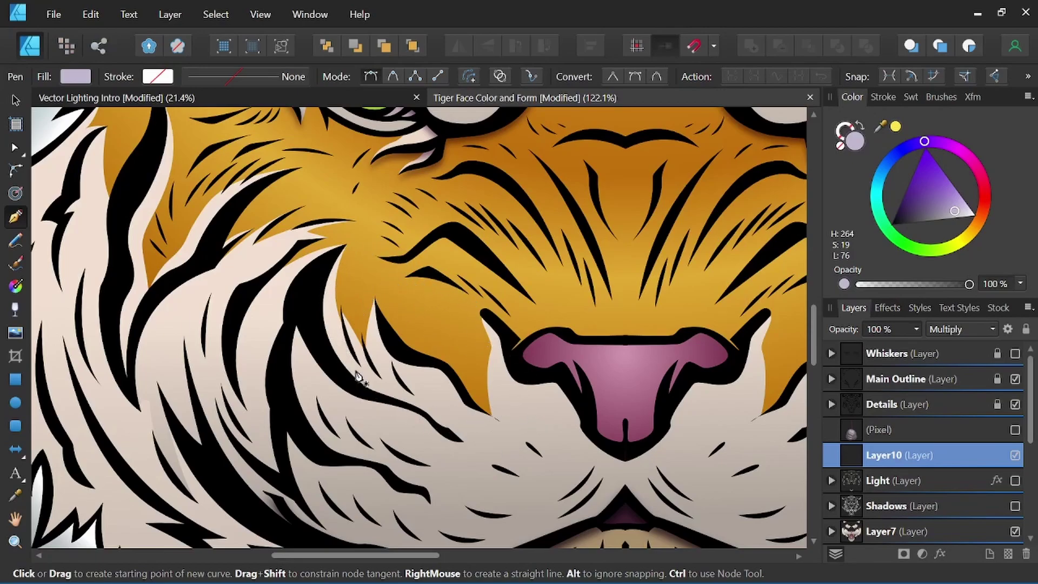
scroll(346, 286, up, 2)
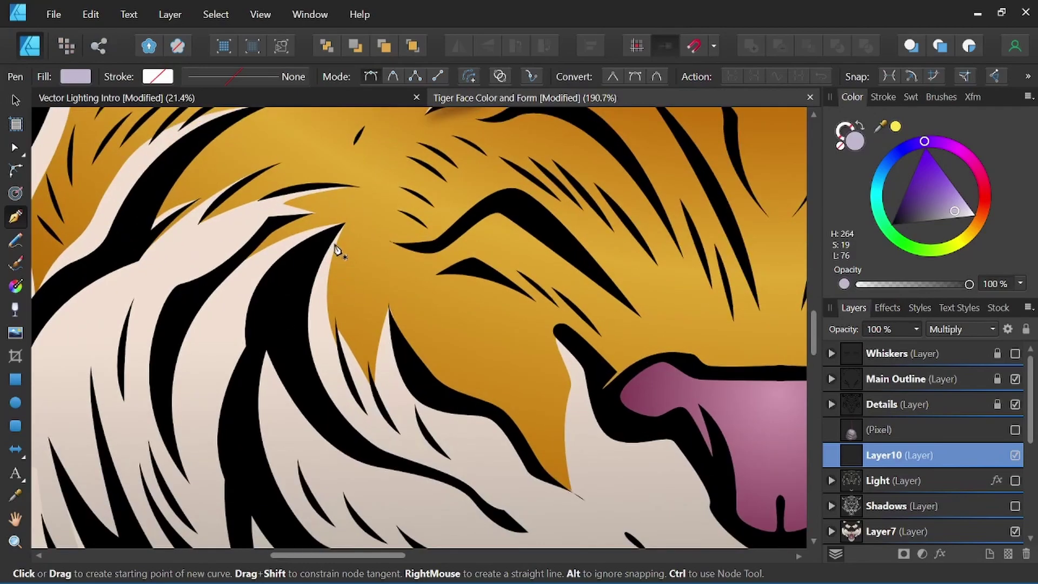
click(344, 223)
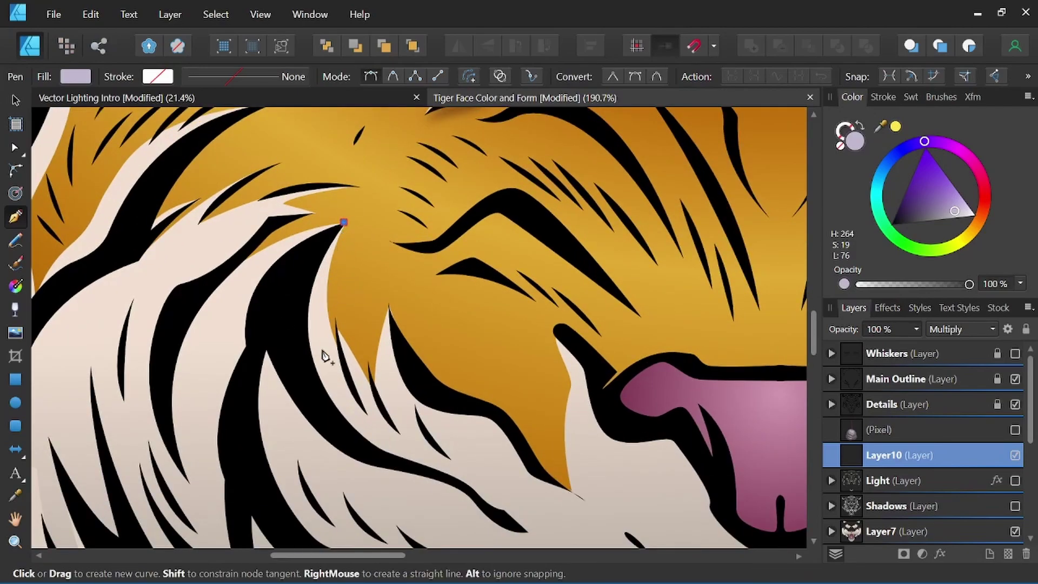
drag(327, 350, 350, 390)
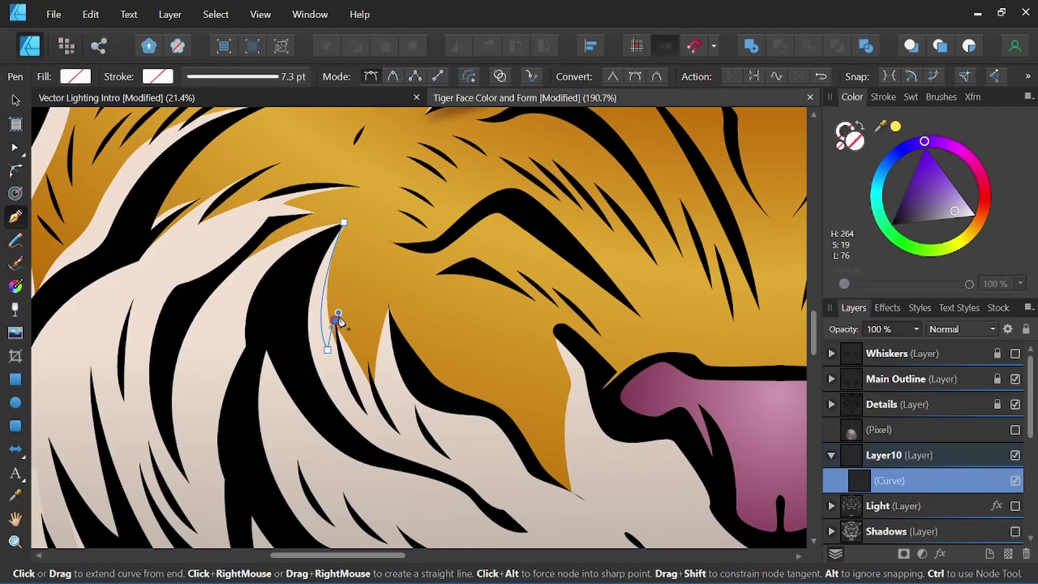
click(335, 321)
scroll(337, 324, up, 3)
drag(381, 453, 419, 506)
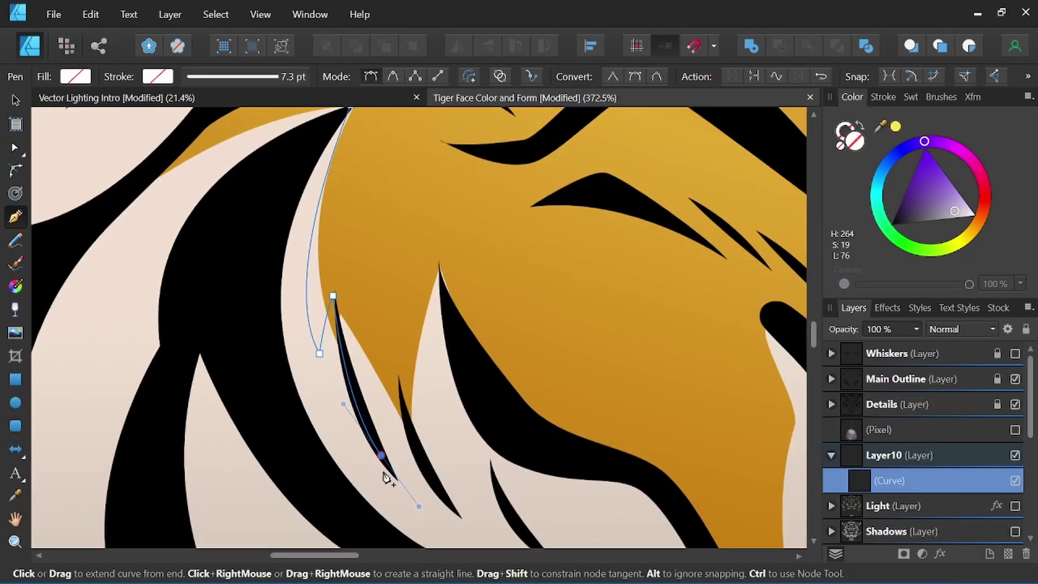
click(383, 454)
Continue the outline along the lower cheek stripes and close it at the starting node.
drag(400, 389, 355, 335)
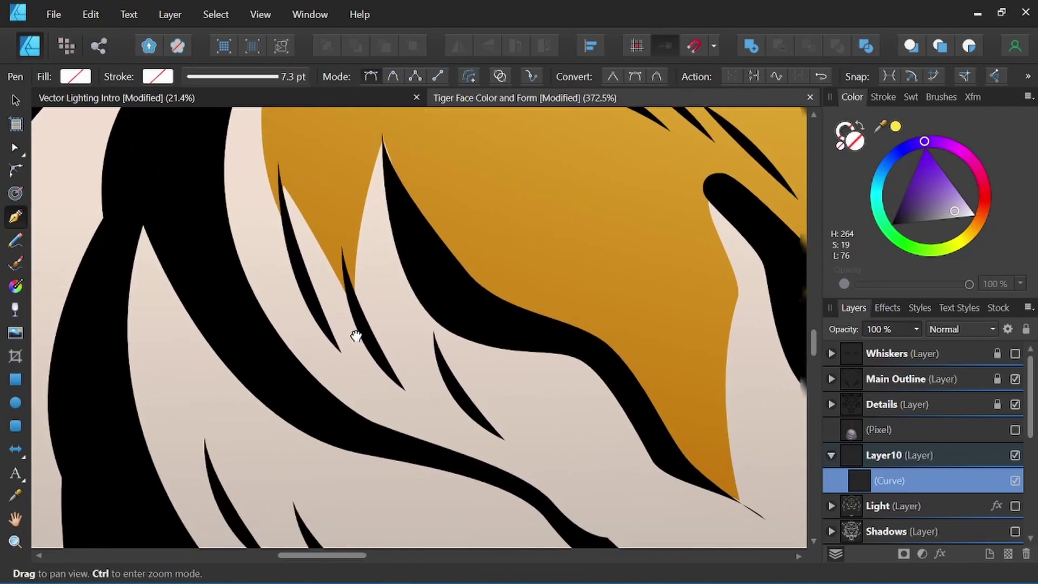
drag(403, 387, 450, 428)
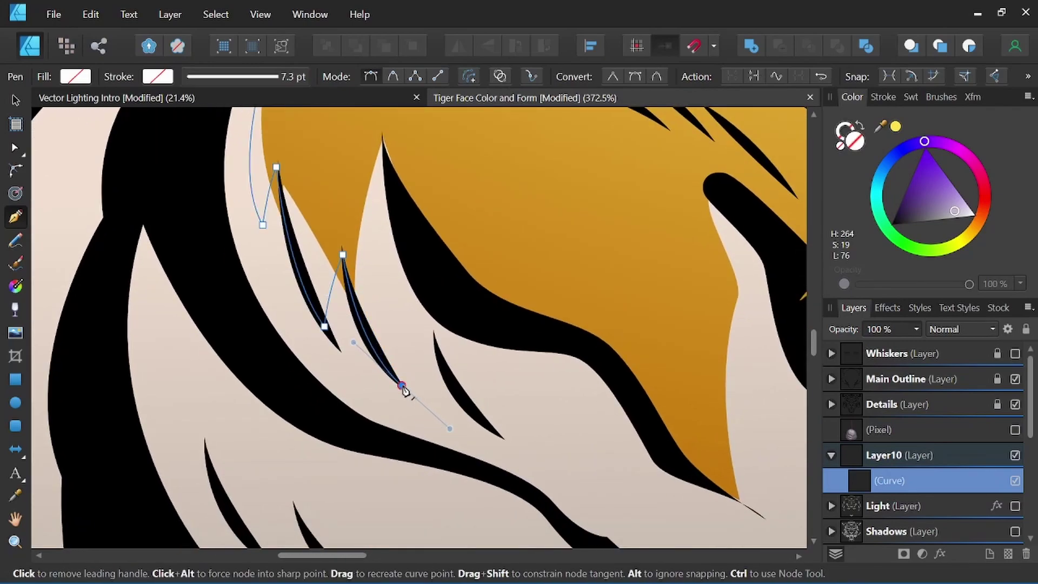
click(404, 388)
drag(434, 332, 458, 307)
click(434, 333)
drag(502, 439, 388, 361)
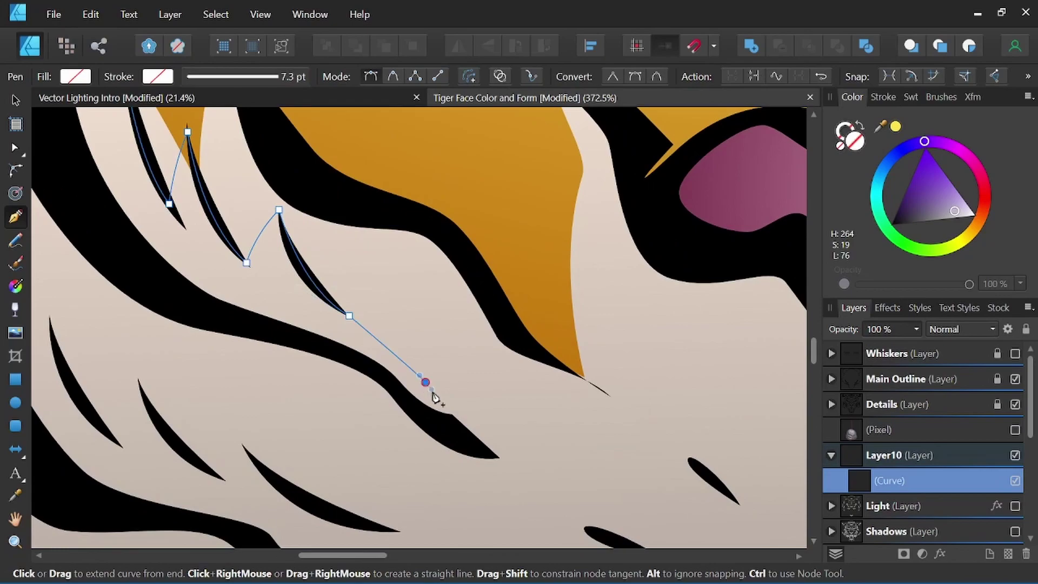
drag(479, 439, 486, 446)
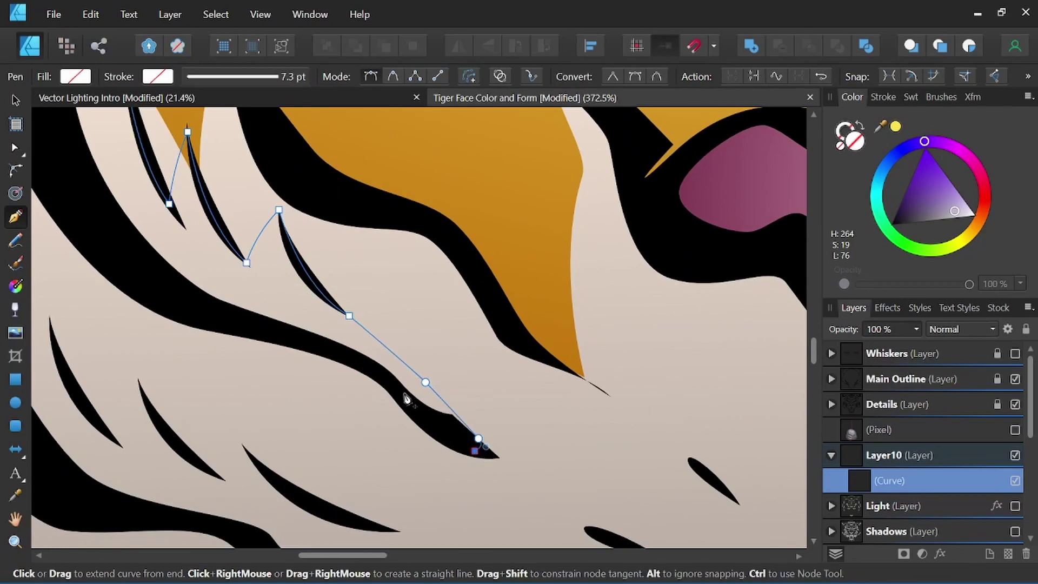
key(space)
drag(180, 298, 319, 377)
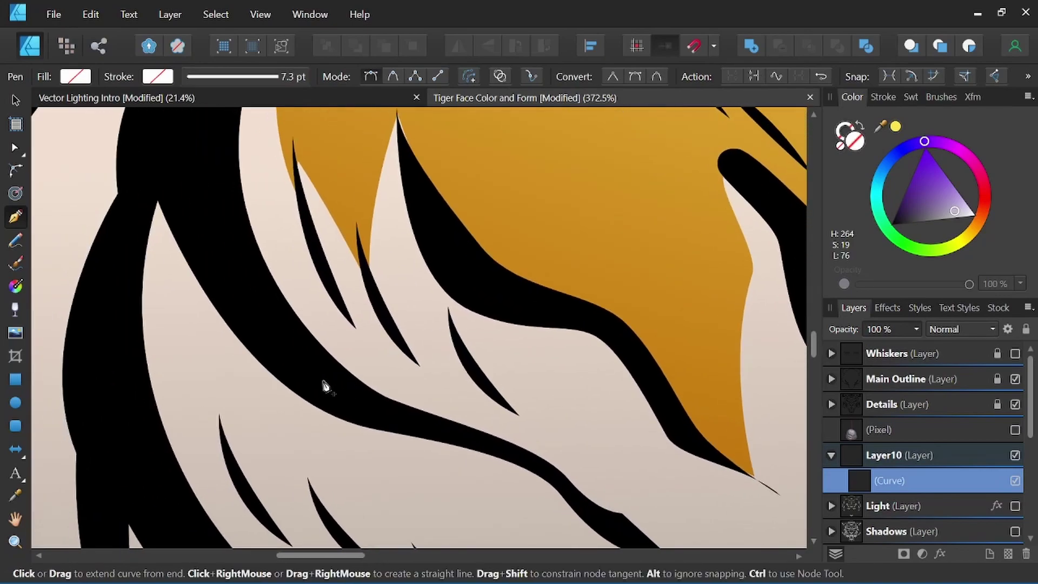
key(space)
drag(204, 185, 265, 360)
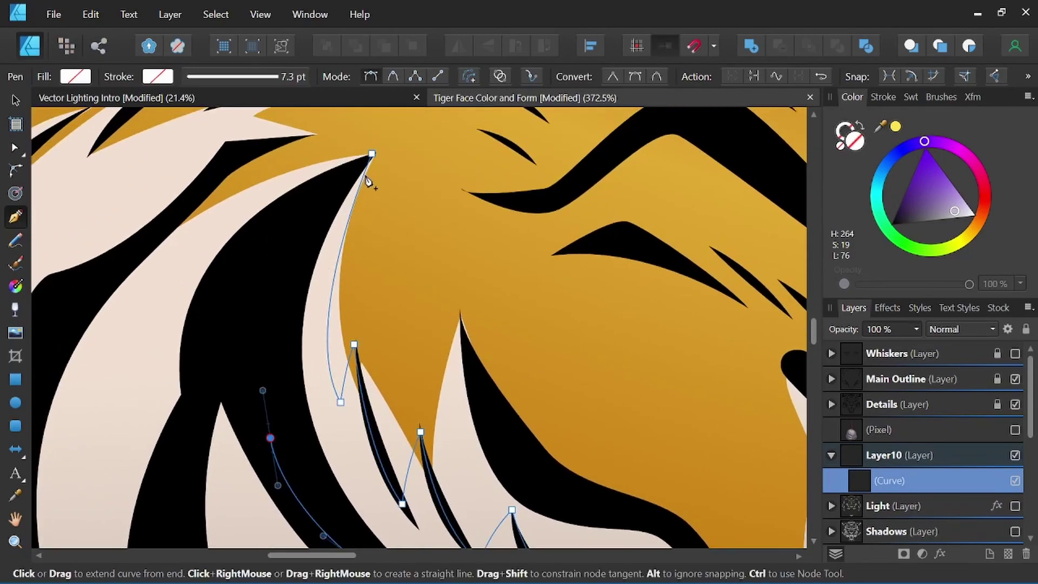
drag(372, 157, 463, 116)
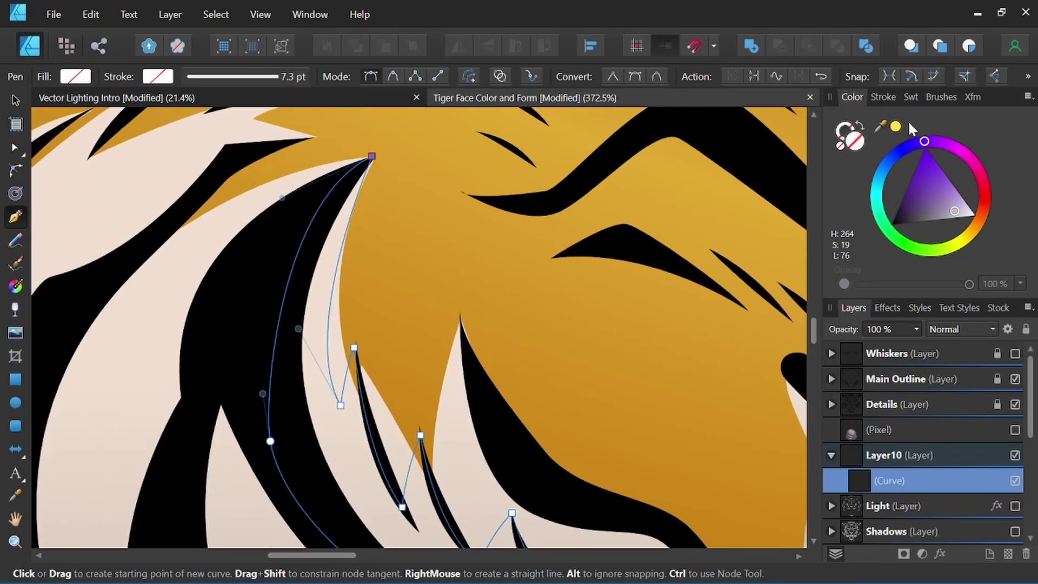
Fill the closed shadow shape with pale purple.
click(964, 213)
click(957, 212)
scroll(439, 373, down, 3)
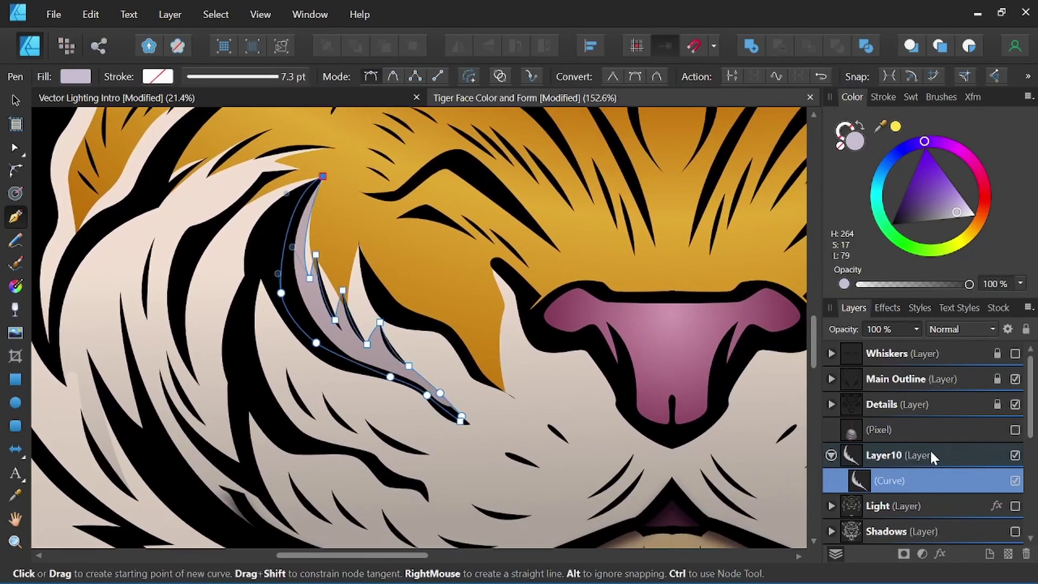
Start a second shadow outline on the next cheek stripe, curving along its edge with sharp corners.
scroll(324, 389, down, 2)
drag(328, 414, 365, 416)
scroll(365, 417, up, 3)
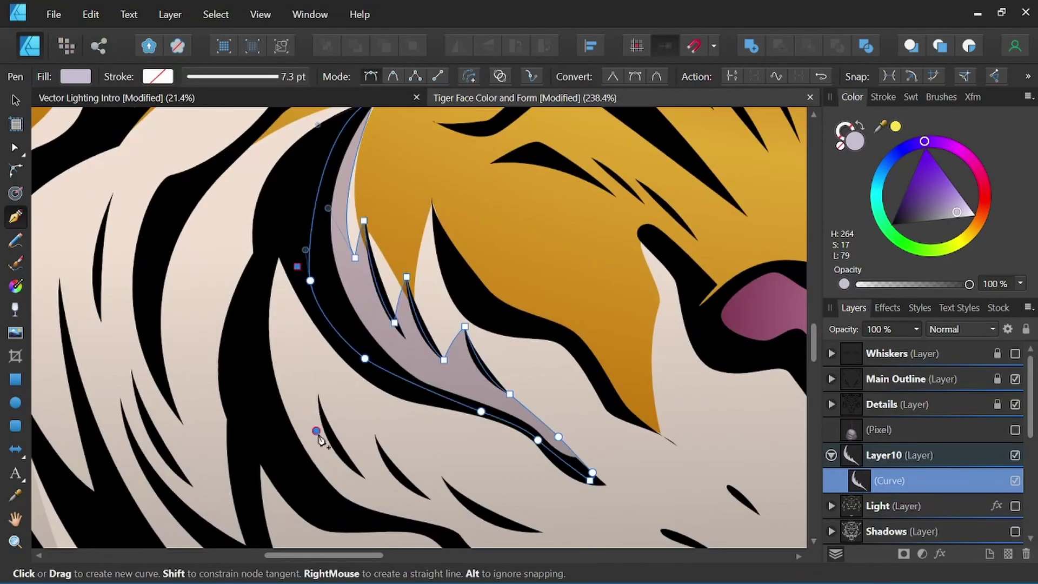
click(318, 433)
scroll(319, 403, up, 2)
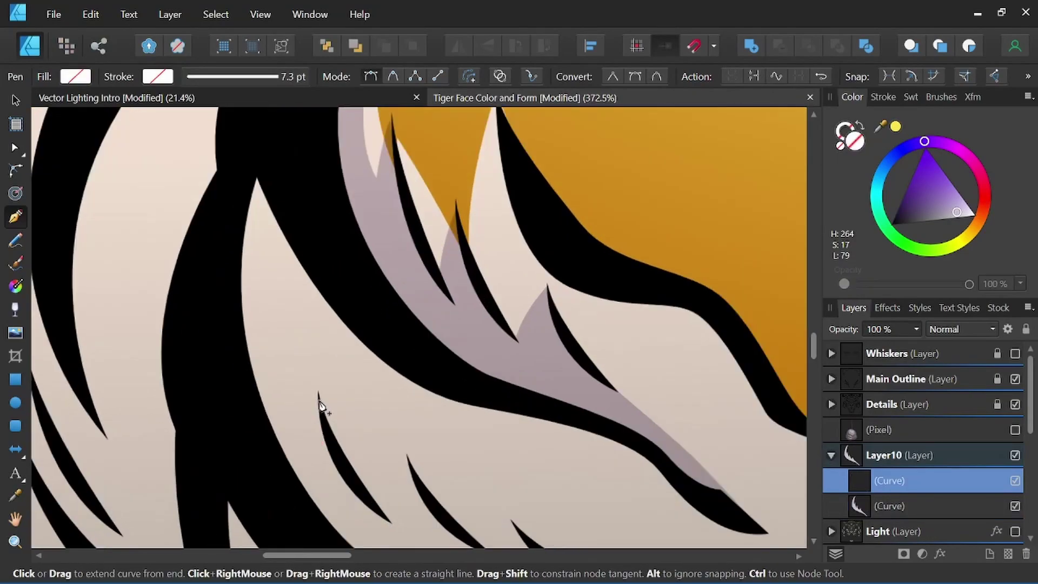
drag(319, 395, 335, 370)
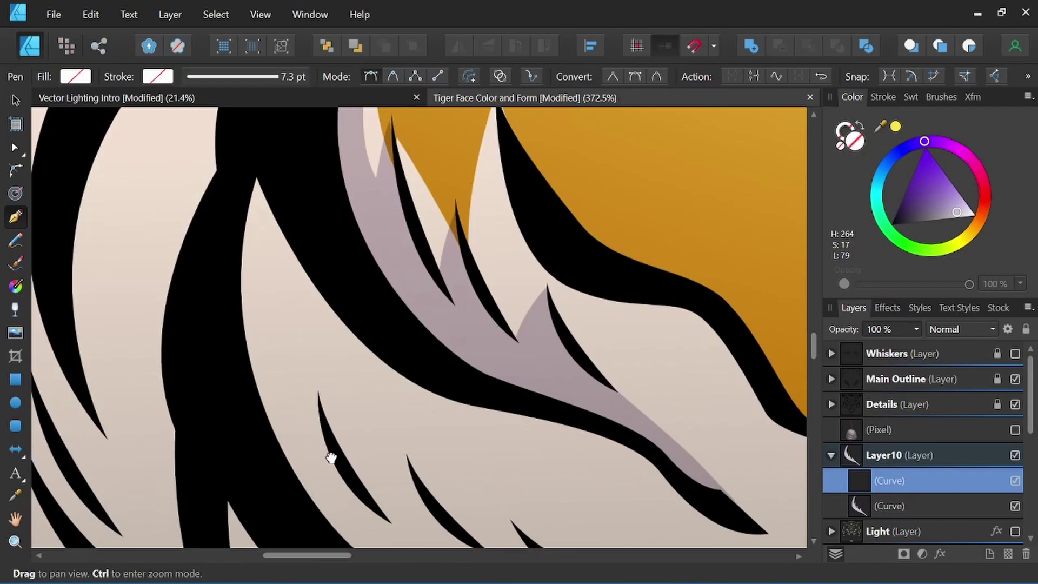
drag(325, 440, 284, 317)
drag(350, 397, 426, 474)
click(350, 398)
drag(368, 337, 377, 324)
click(368, 337)
drag(449, 431, 508, 457)
click(451, 432)
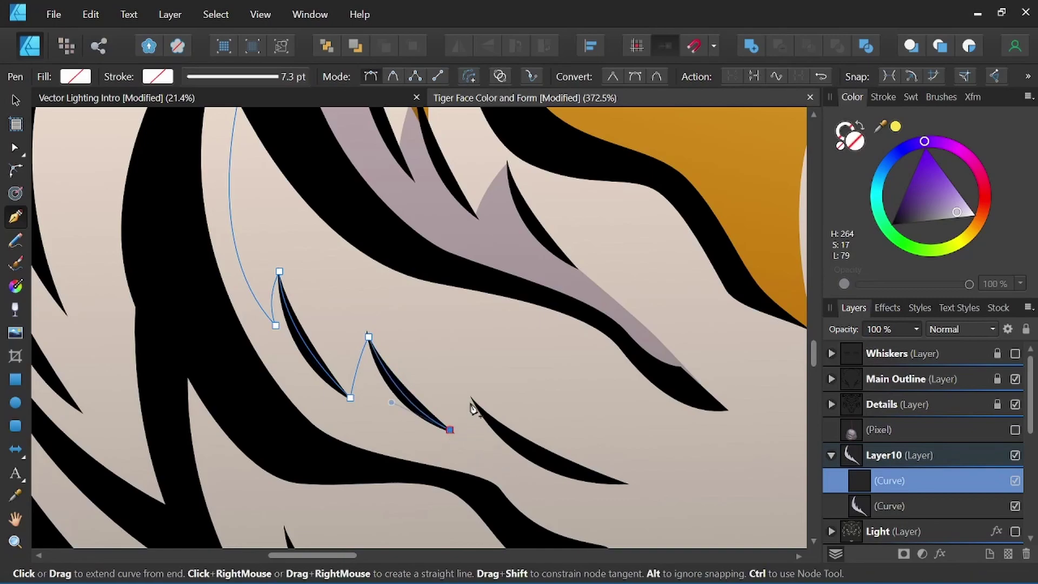
Extend the outline down the black stripe and back leftward along its edge.
mouse_move(472, 398)
mouse_down()
mouse_move(476, 379)
mouse_move(472, 398)
mouse_up()
click(472, 396)
drag(624, 483, 713, 491)
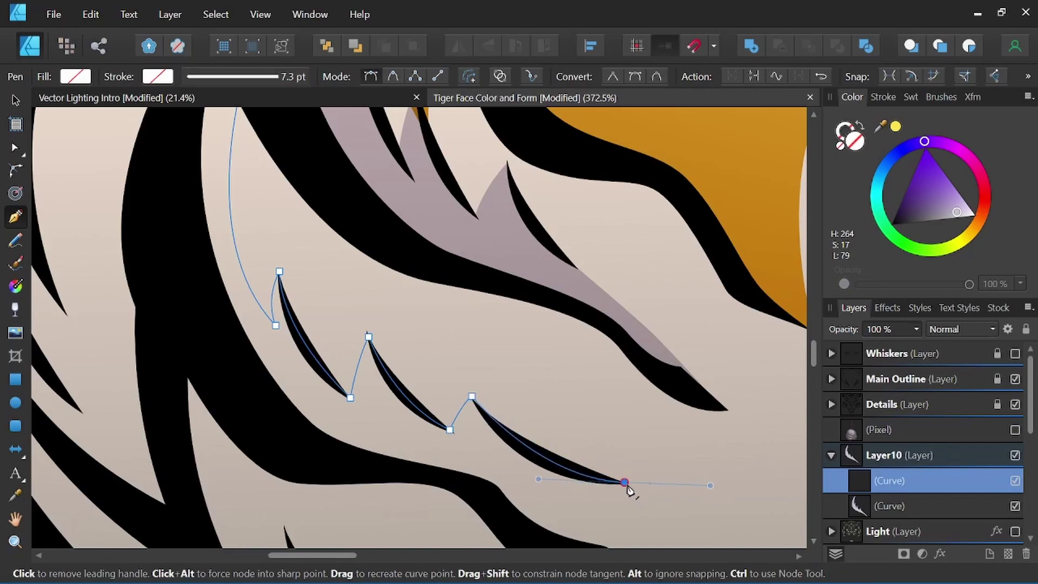
click(625, 482)
scroll(622, 495, down, 3)
drag(502, 479, 430, 410)
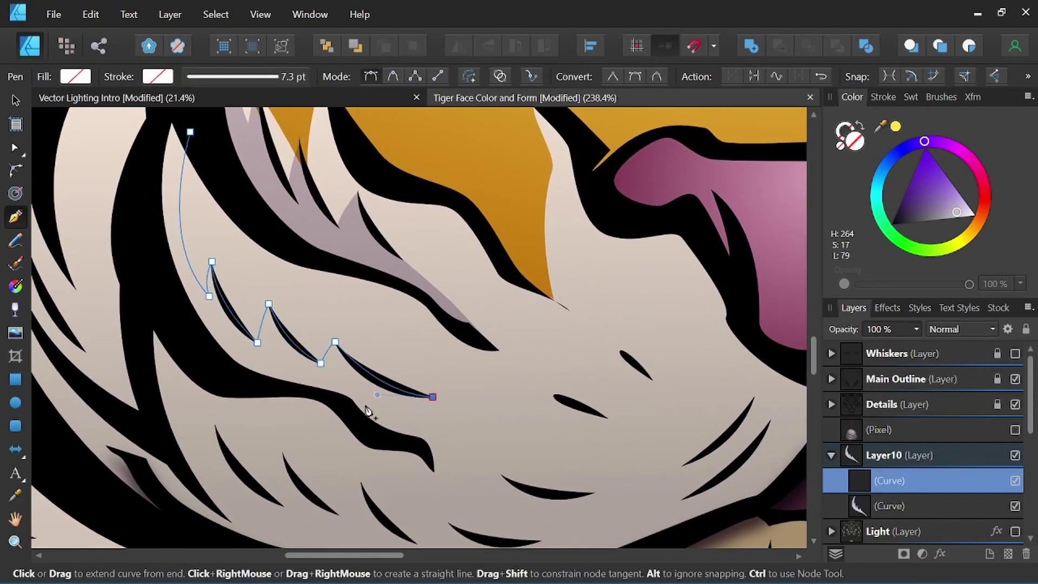
scroll(385, 408, up, 1)
click(379, 406)
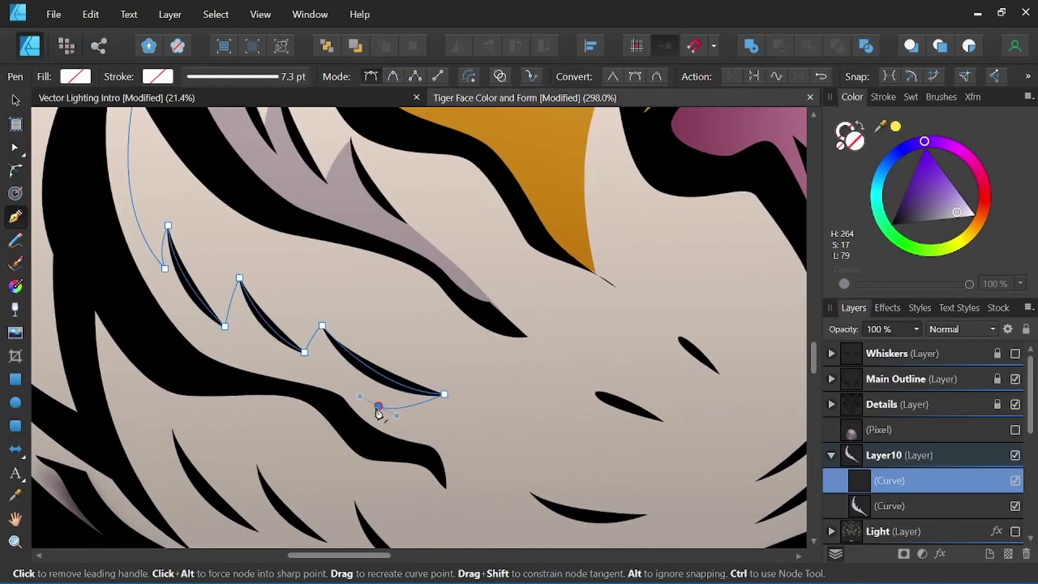
click(378, 406)
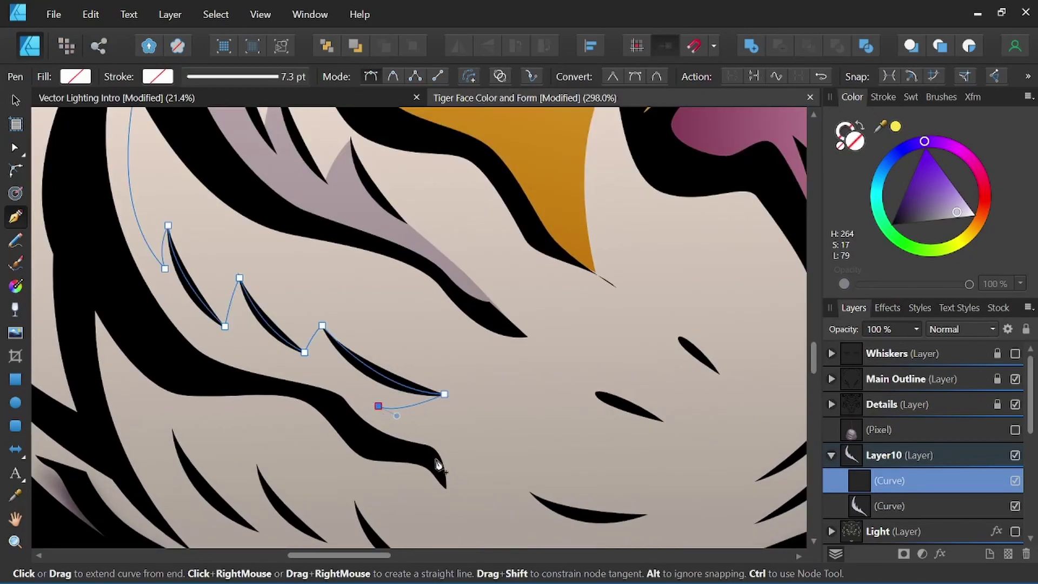
click(436, 458)
click(330, 404)
click(302, 390)
click(221, 383)
Trace up the outer stripe edge and close the second shadow shape on its start node.
drag(131, 332, 289, 457)
click(261, 400)
click(239, 289)
click(258, 178)
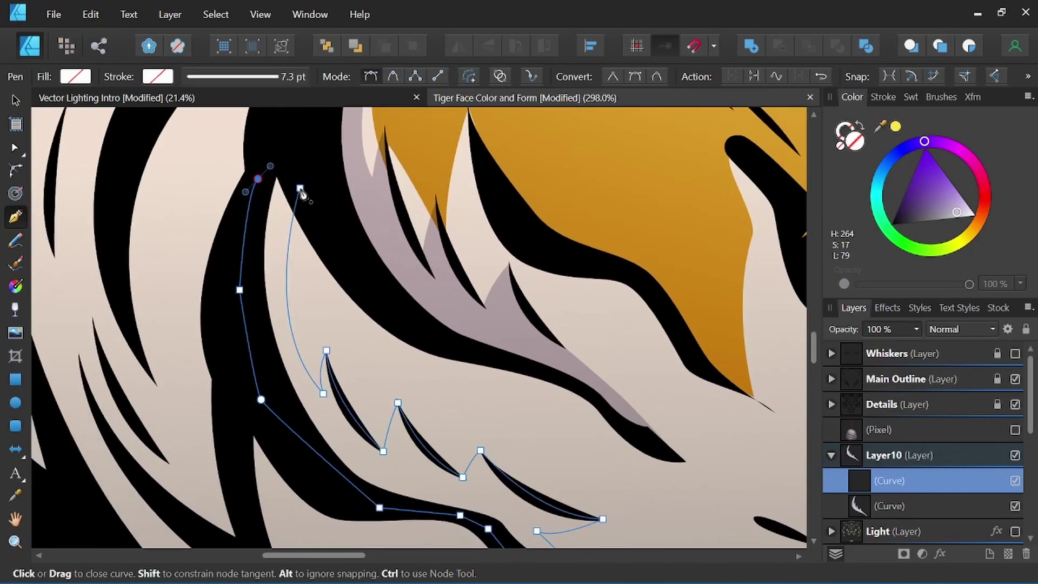
click(300, 189)
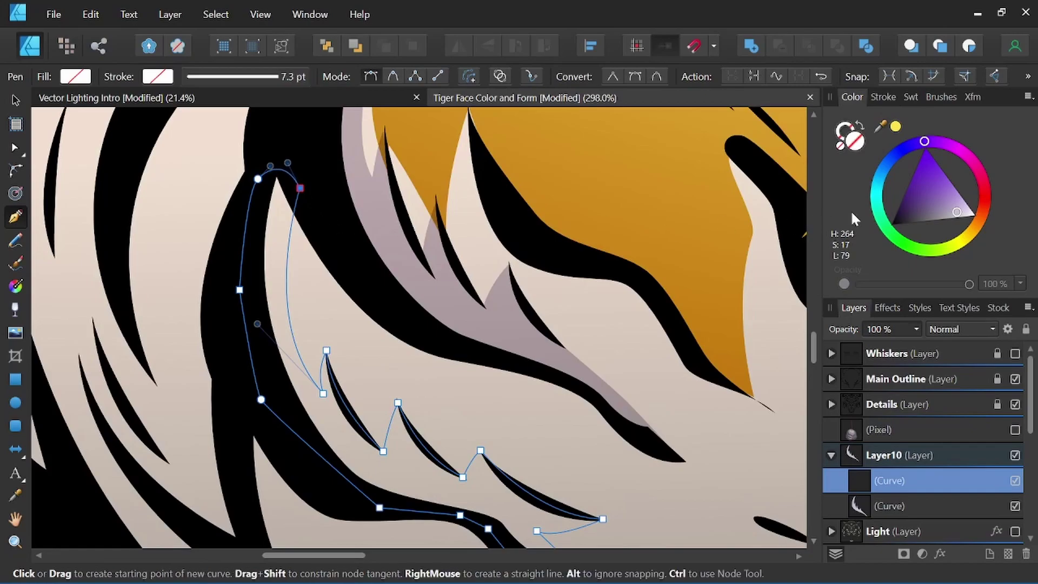
click(910, 105)
Fill the first shadow shape with the lavender swatch.
click(883, 169)
scroll(398, 340, down, 3)
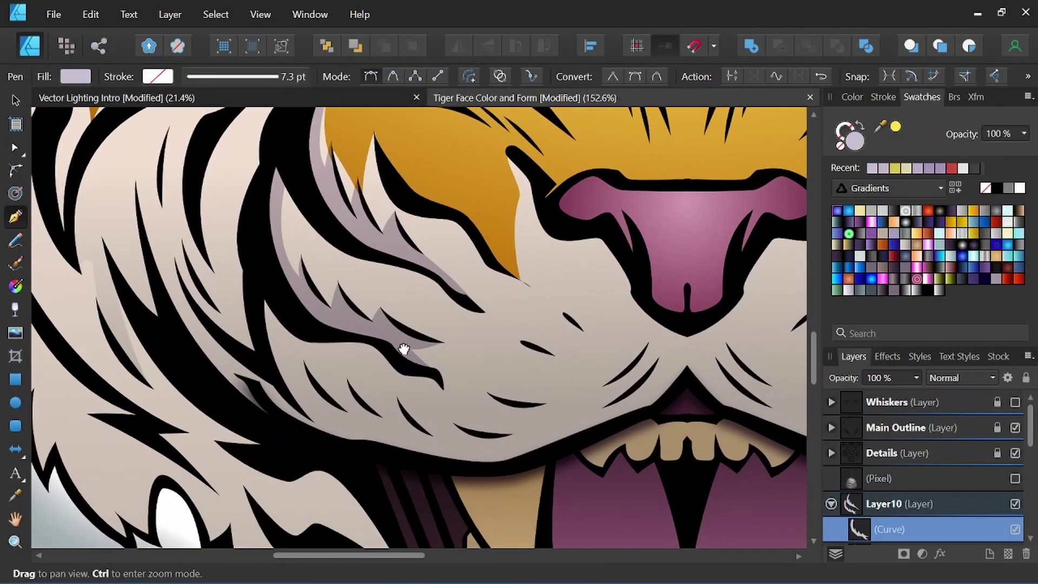
drag(404, 349, 278, 363)
scroll(278, 361, up, 2)
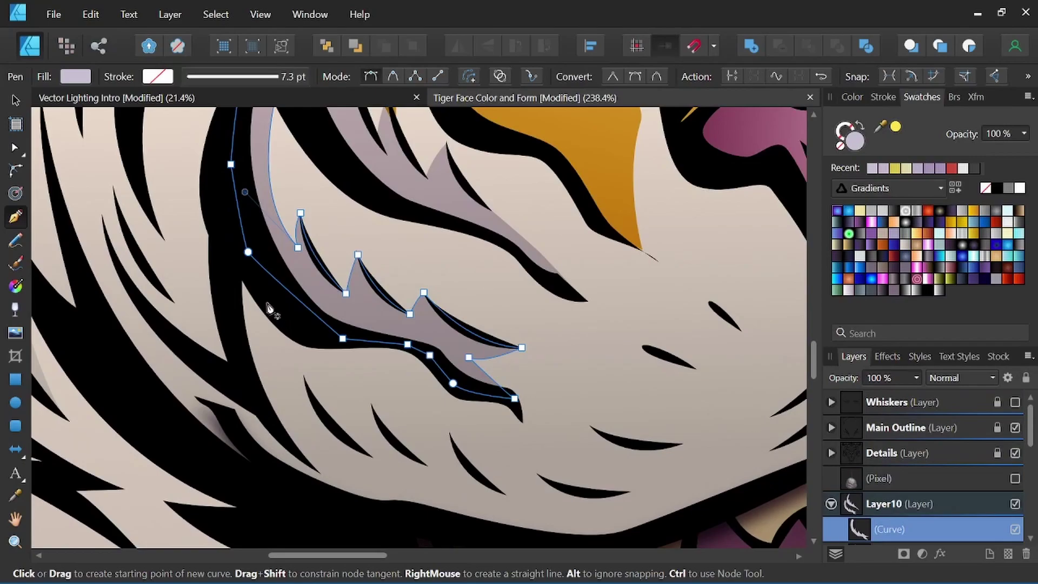
Start a second shadow shape below the first, tracing sharp nodes along the lower stripe tips.
click(267, 303)
drag(330, 429, 484, 477)
click(330, 430)
click(427, 464)
mouse_move(452, 441)
mouse_down()
mouse_move(464, 440)
mouse_move(454, 440)
mouse_up()
click(452, 442)
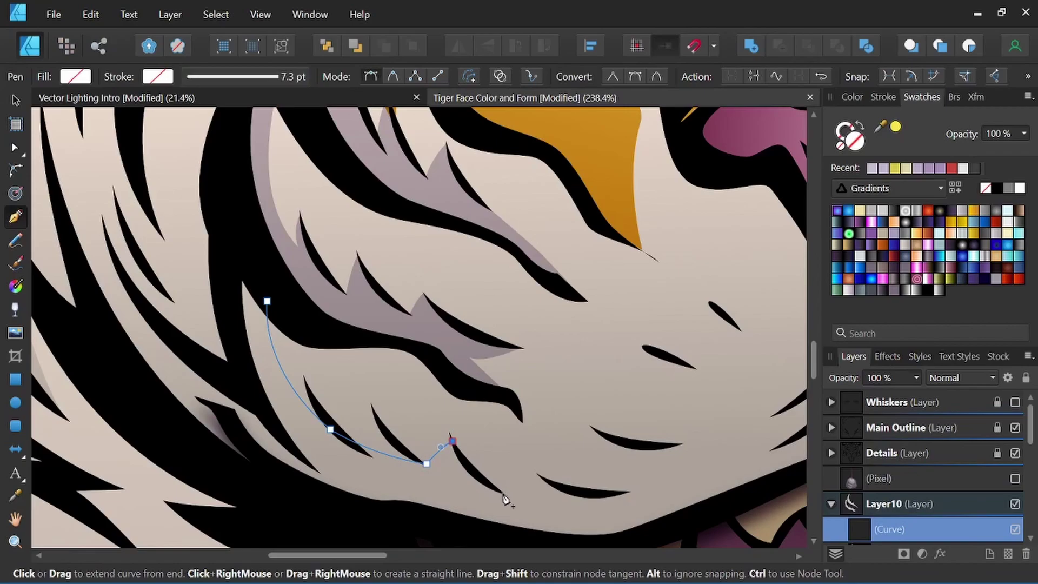
drag(502, 492, 539, 472)
click(502, 493)
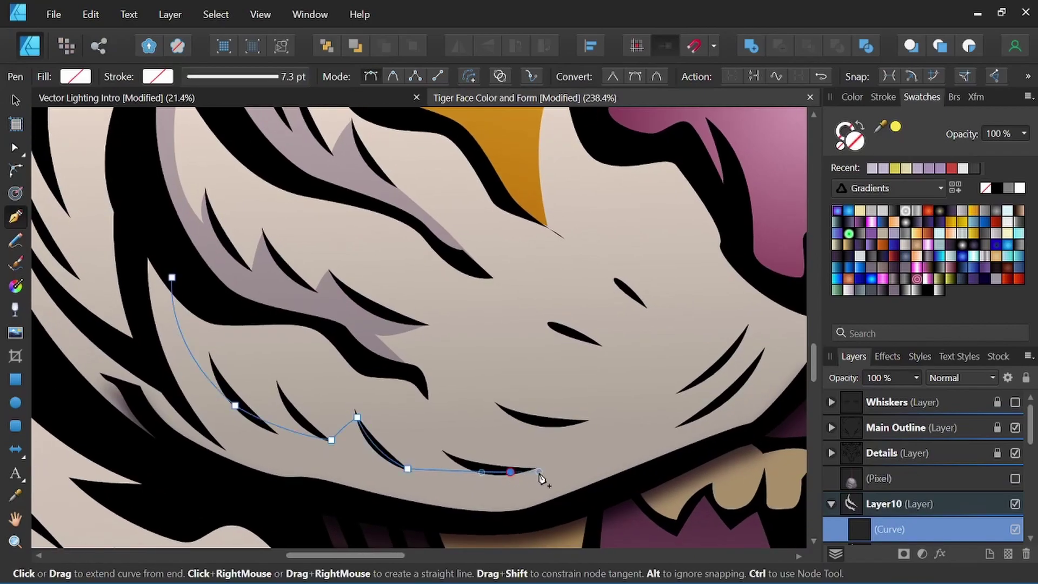
click(510, 471)
Curve the outline back along the bottom stripe and up the left side to close the shape.
drag(392, 510, 335, 504)
drag(273, 491, 229, 478)
drag(172, 449, 114, 359)
click(133, 393)
drag(135, 222, 128, 271)
click(172, 277)
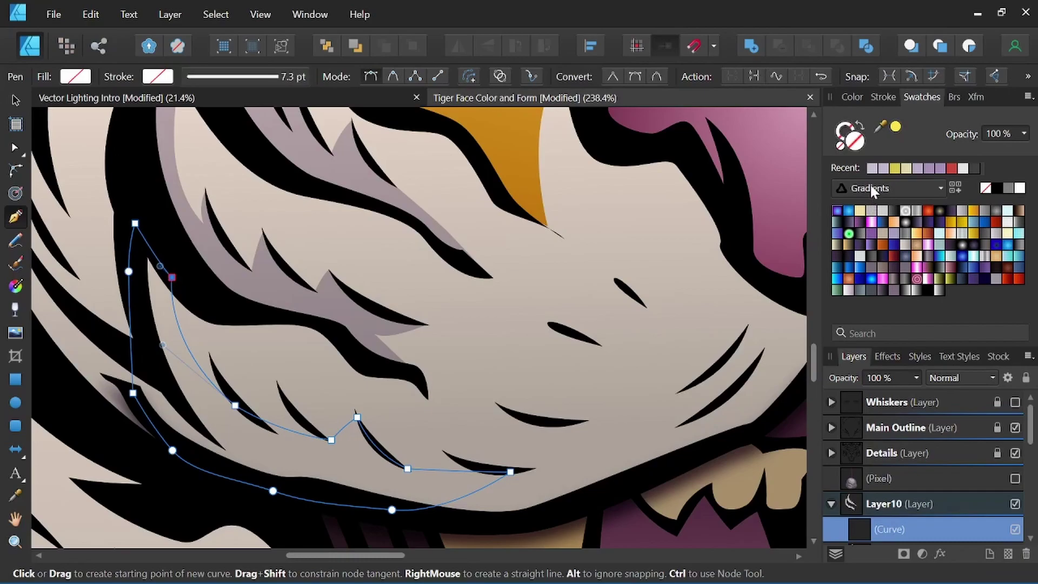
Fill the second shadow shape with lavender and return to the Move tool.
click(872, 168)
scroll(560, 244, down, 3)
drag(560, 244, 519, 357)
click(15, 100)
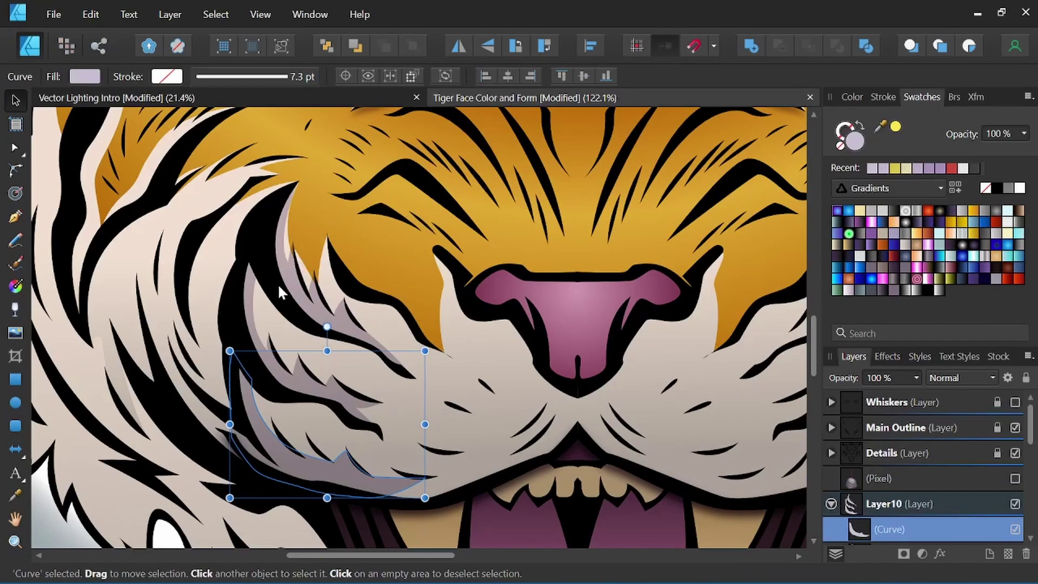
Deselect the shadow shape and fit the whole page in view.
scroll(523, 330, down, 5)
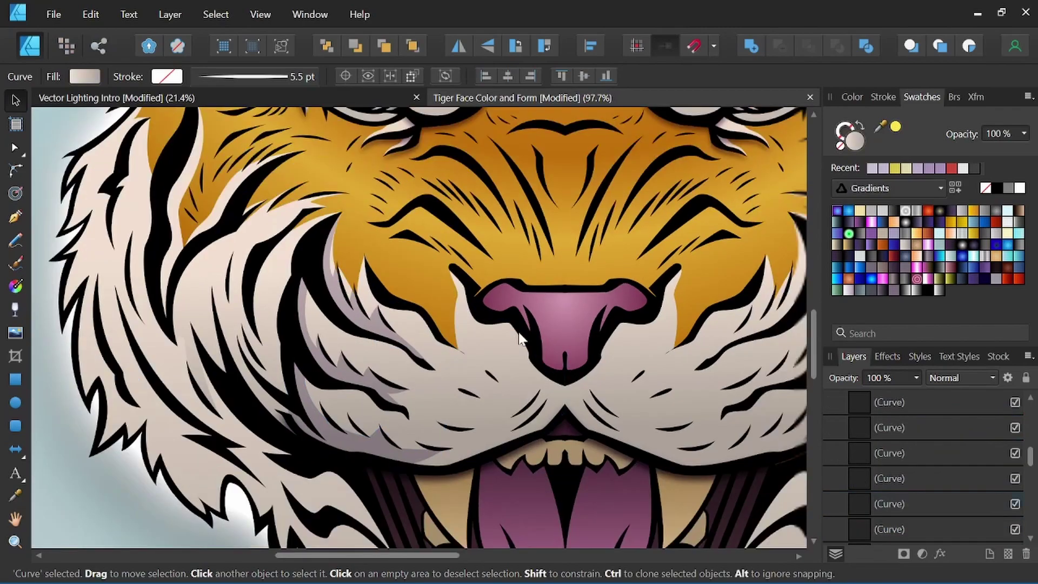
click(192, 362)
drag(547, 325, 511, 361)
key(ctrl+0)
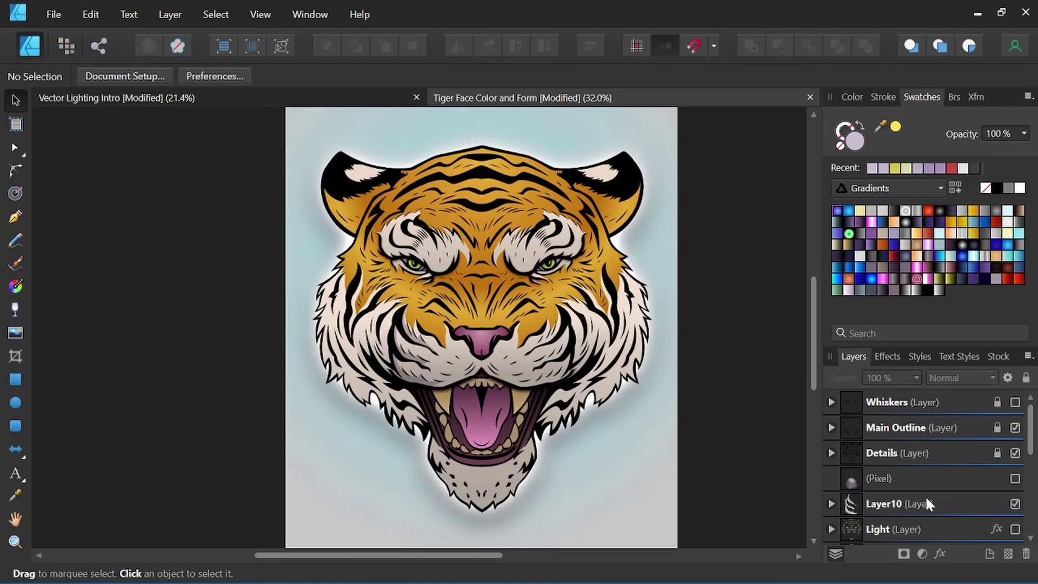
Add a new layer above Layer10 and set its blend mode to Screen.
click(956, 508)
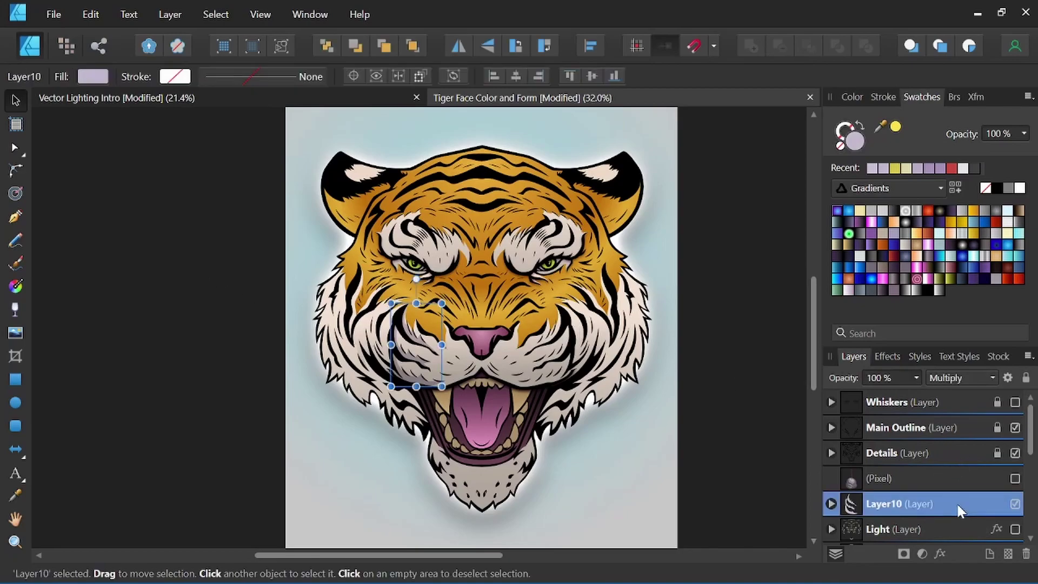
click(990, 550)
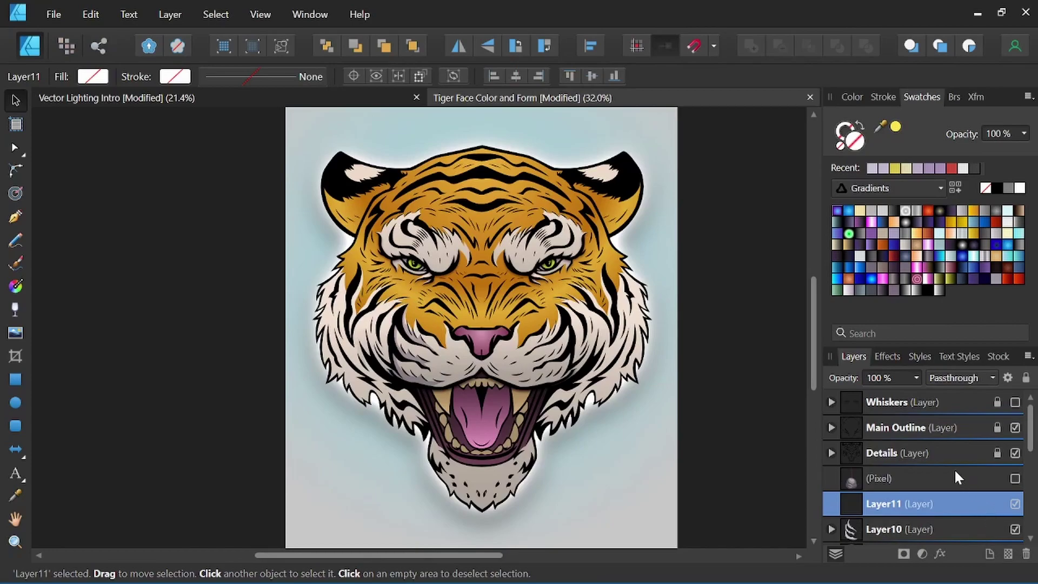
click(972, 379)
scroll(965, 306, down, 2)
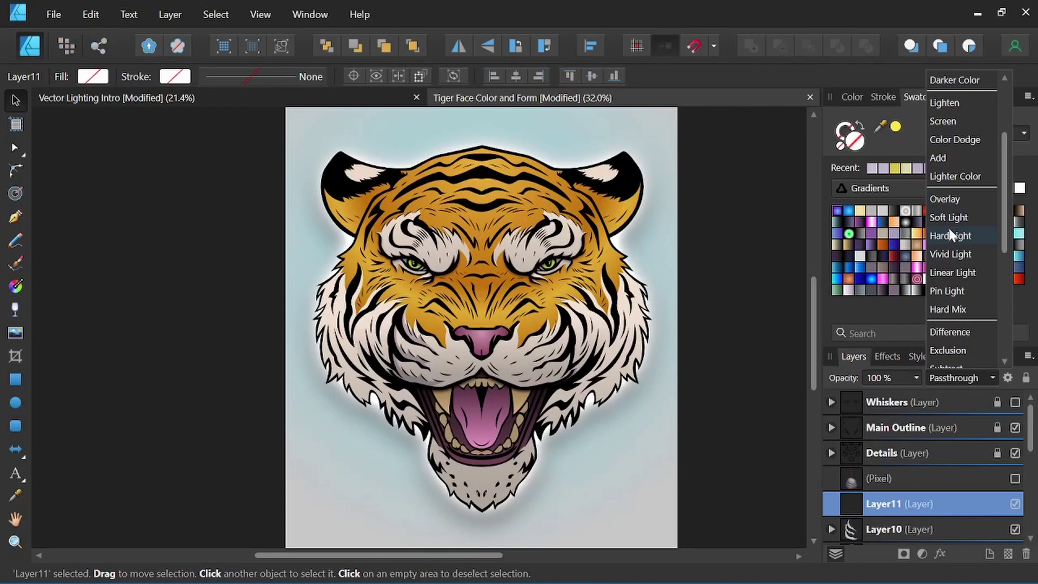
click(945, 121)
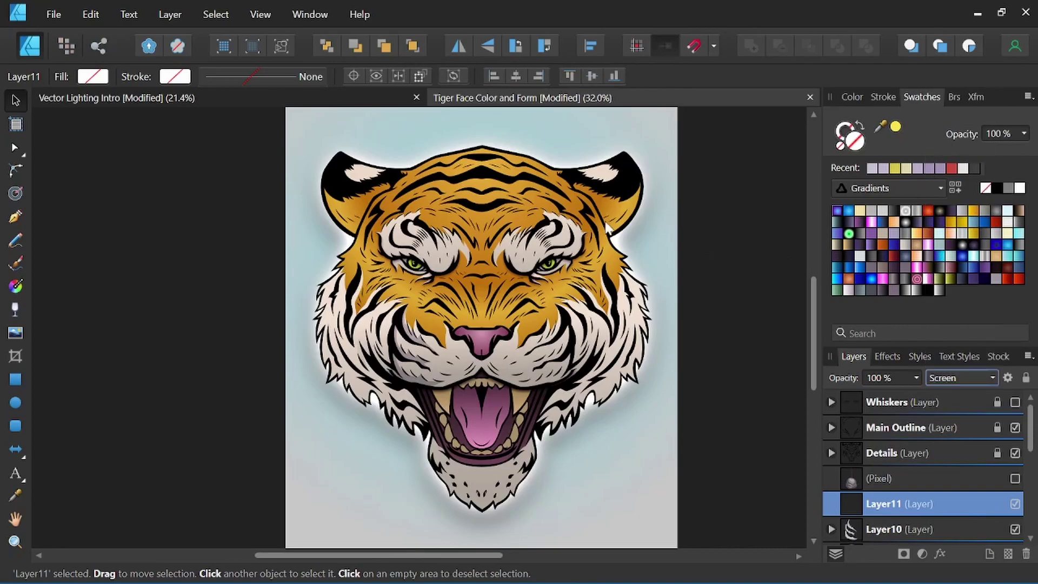
With the Pen tool, start a light shape beside the cheek stripe, curving down its edge.
click(15, 216)
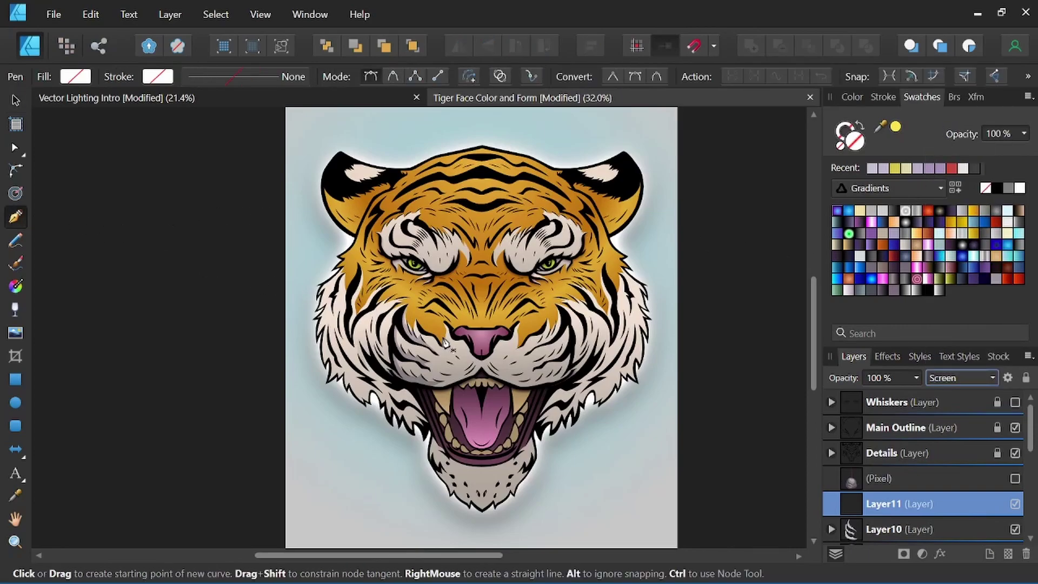
scroll(430, 332, up, 3)
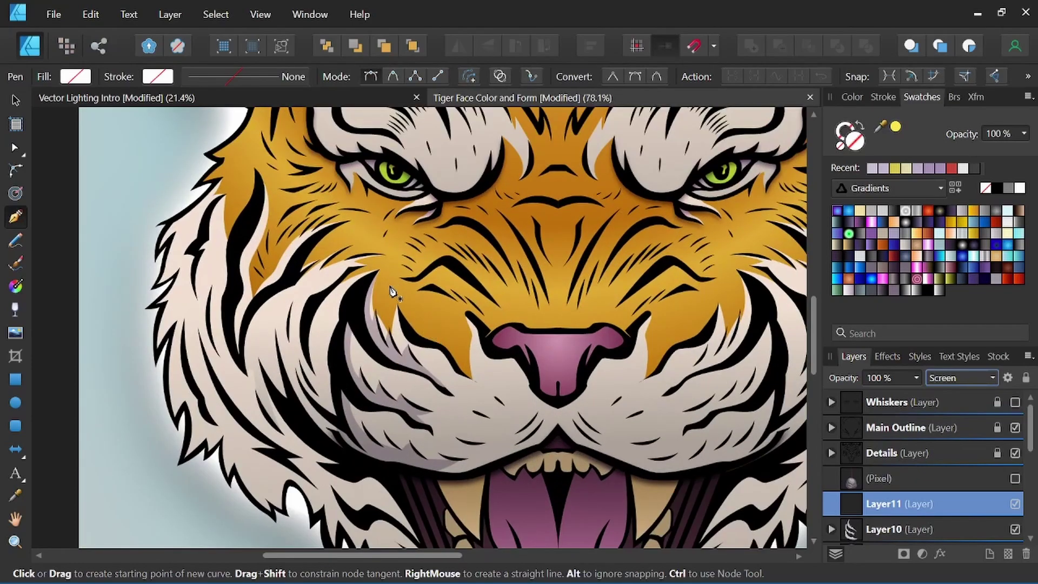
scroll(405, 308, up, 2)
scroll(381, 327, up, 1)
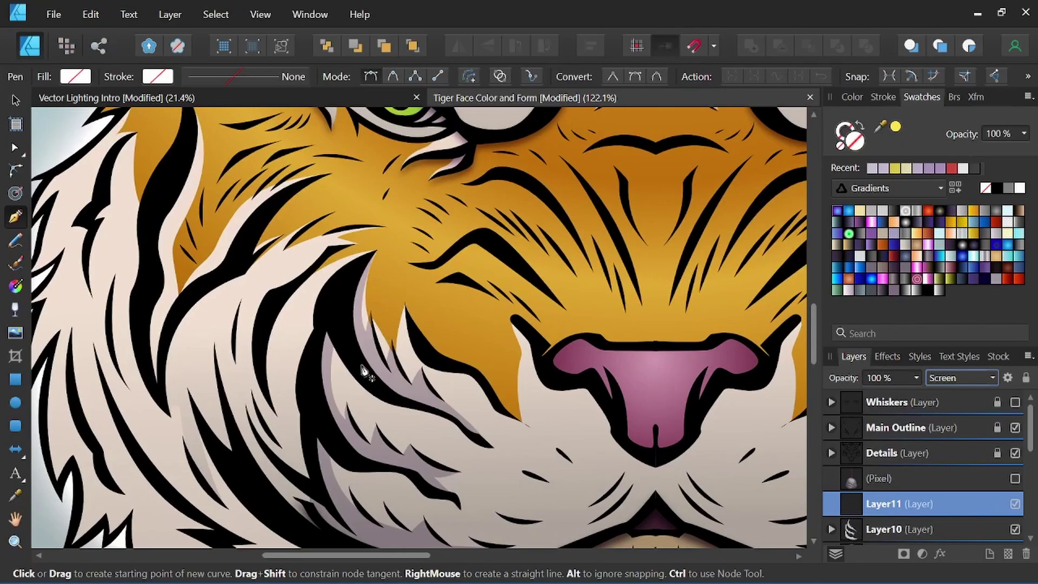
click(384, 253)
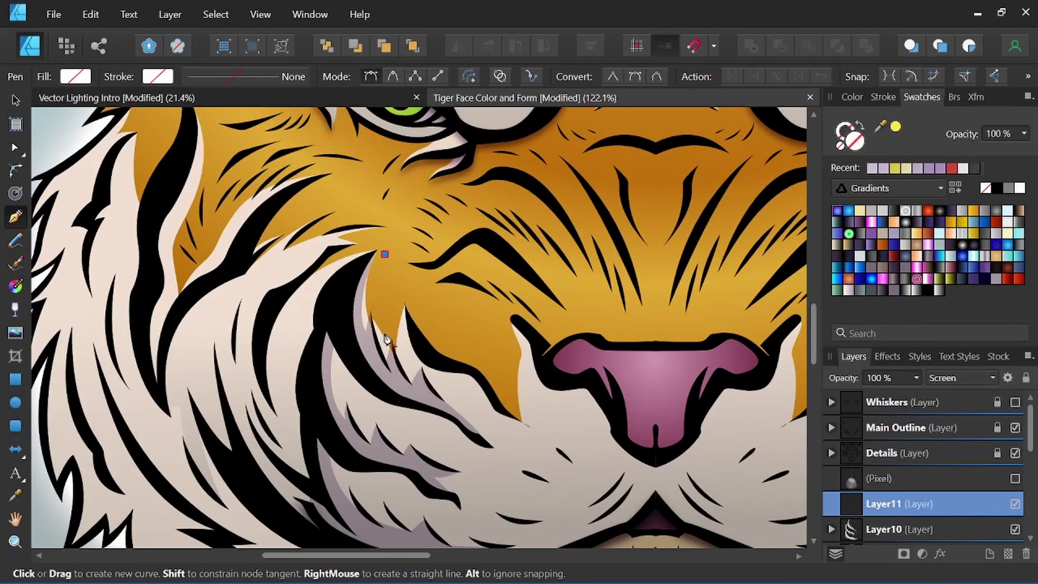
drag(387, 327, 410, 367)
Curve the outline over the top, down beside the nose and back to close it.
drag(407, 287, 427, 286)
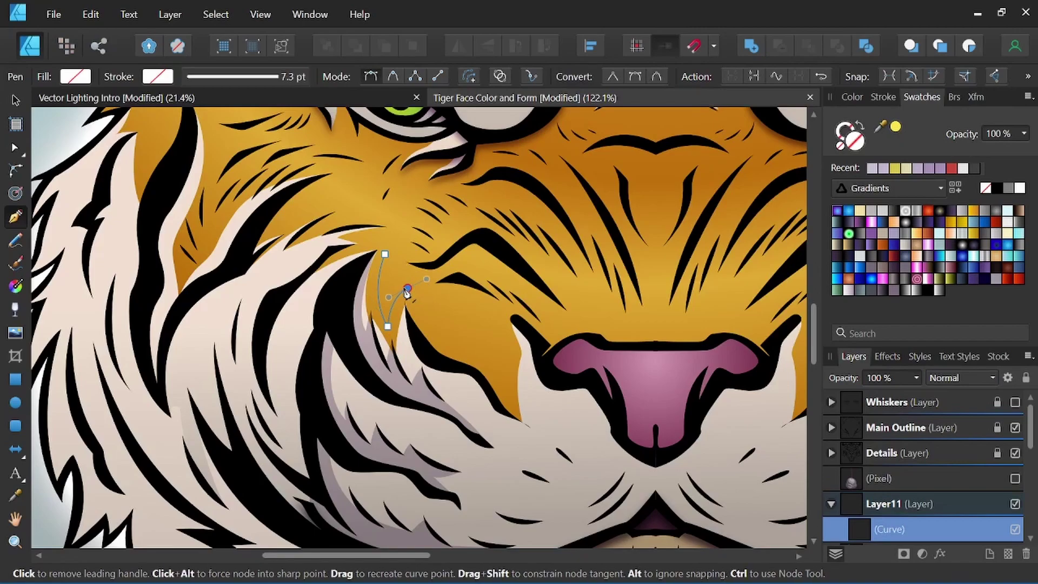
mouse_move(450, 340)
mouse_down()
mouse_move(470, 357)
mouse_move(461, 347)
mouse_up()
drag(505, 384, 511, 398)
click(505, 383)
drag(502, 322, 493, 308)
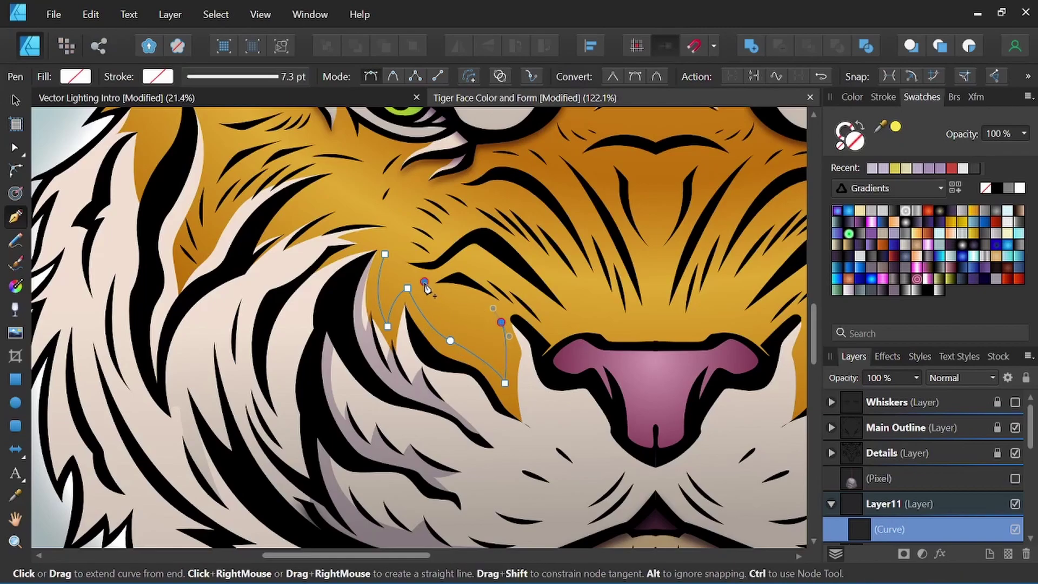
click(423, 281)
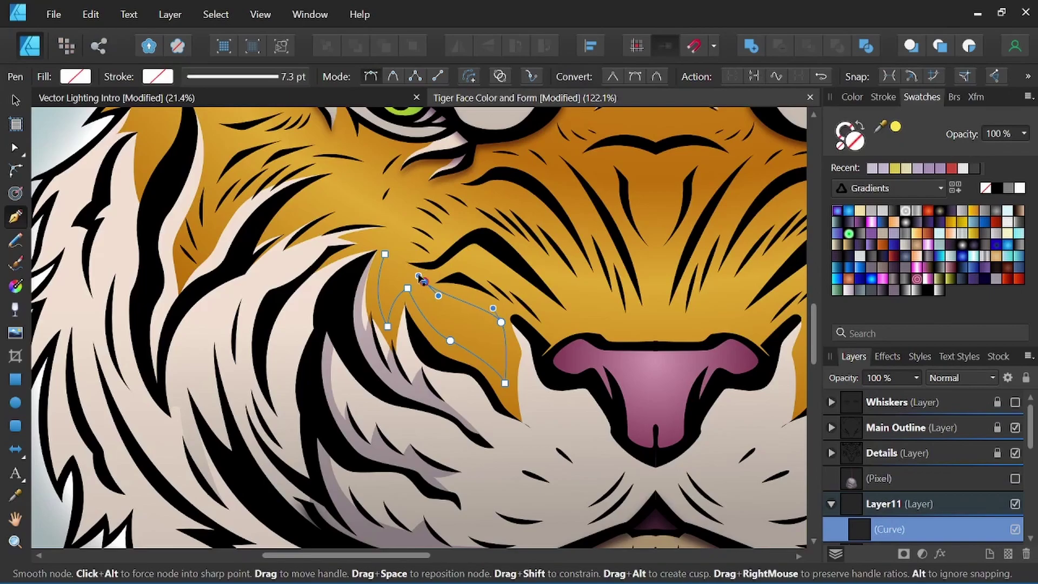
click(384, 254)
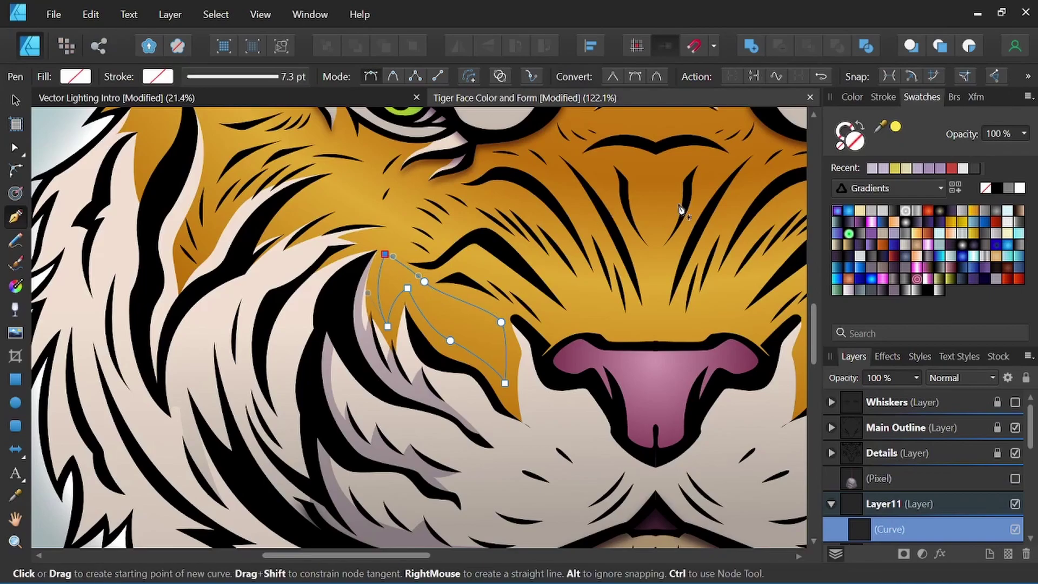
Fill the light shape with the yellow swatch and return to the Move tool.
click(895, 169)
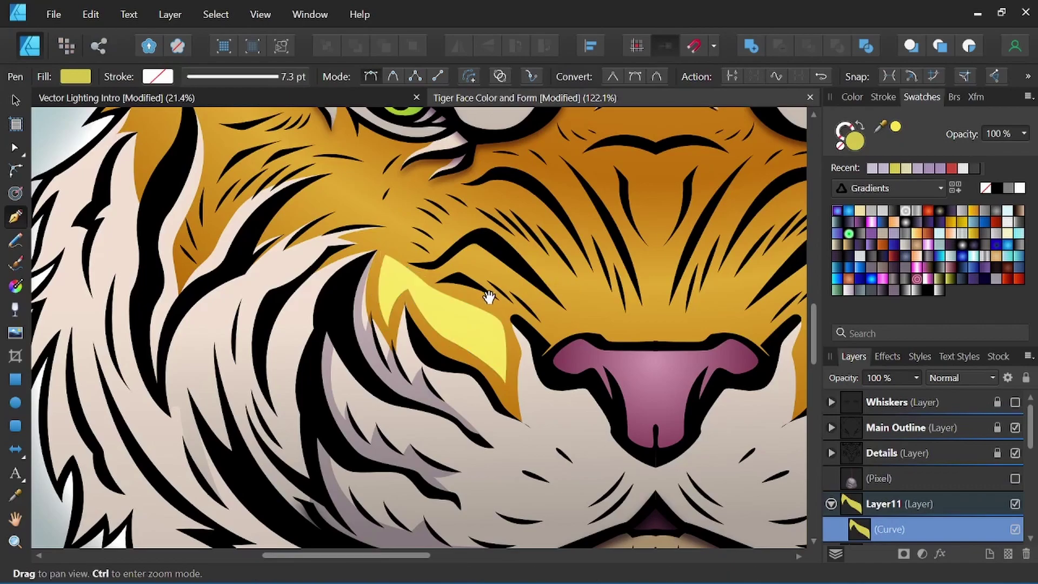
scroll(470, 303, down, 1)
click(15, 100)
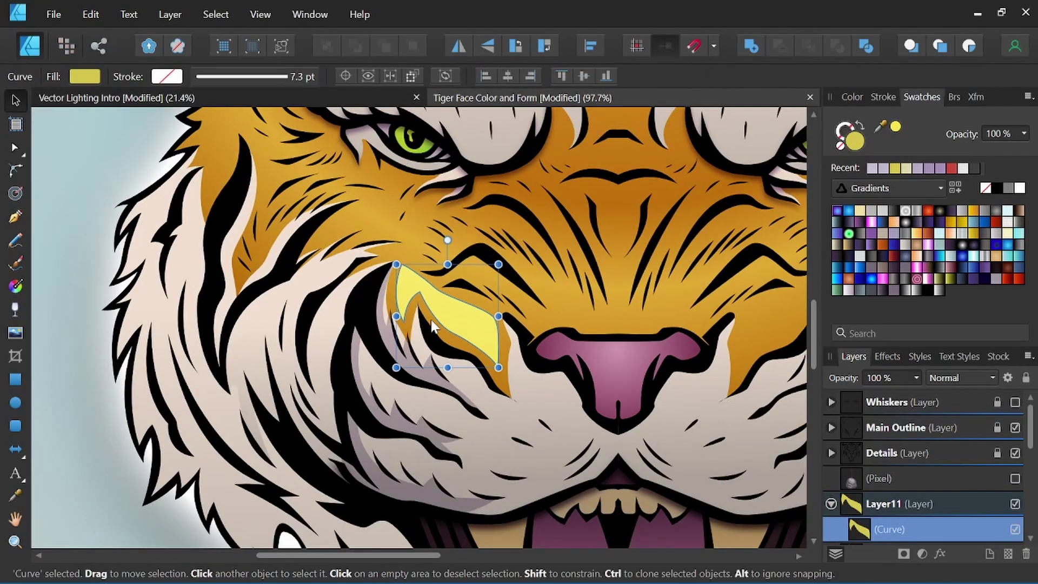
Select the yellow light shape beside the nose, move it into its own layer, and select that layer.
scroll(459, 313, up, 1)
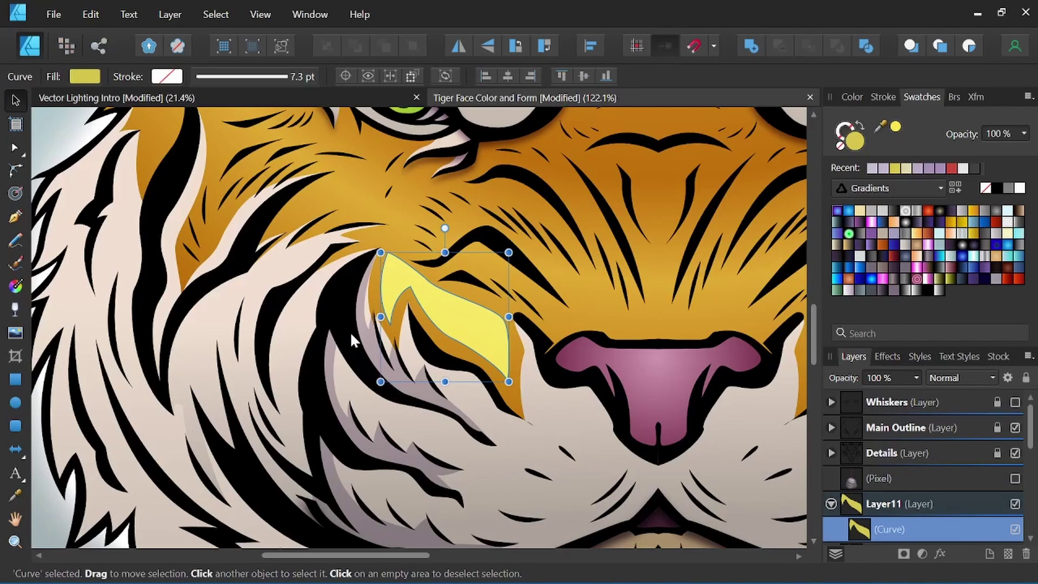
click(393, 216)
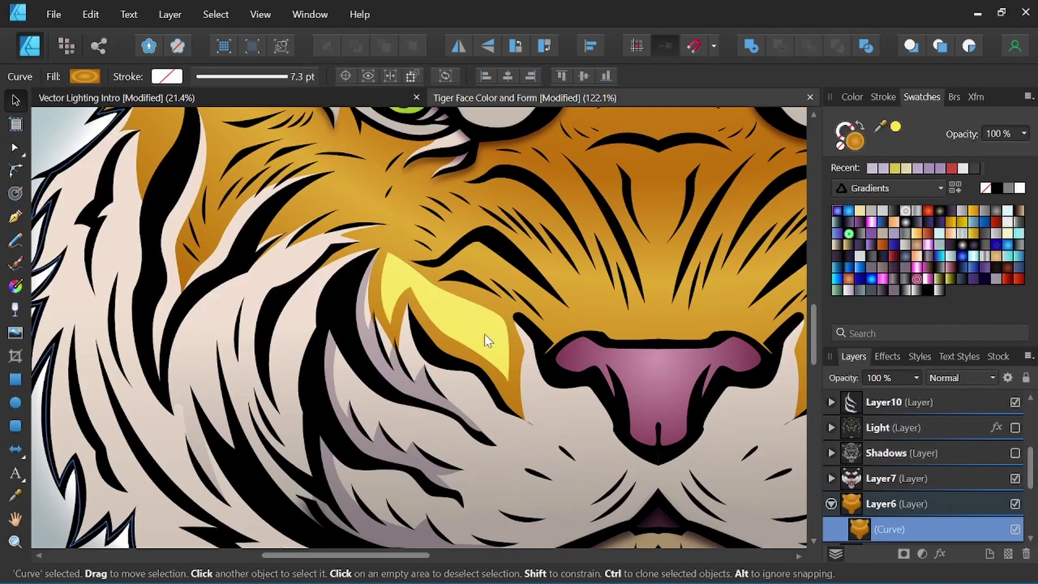
scroll(495, 343, down, 1)
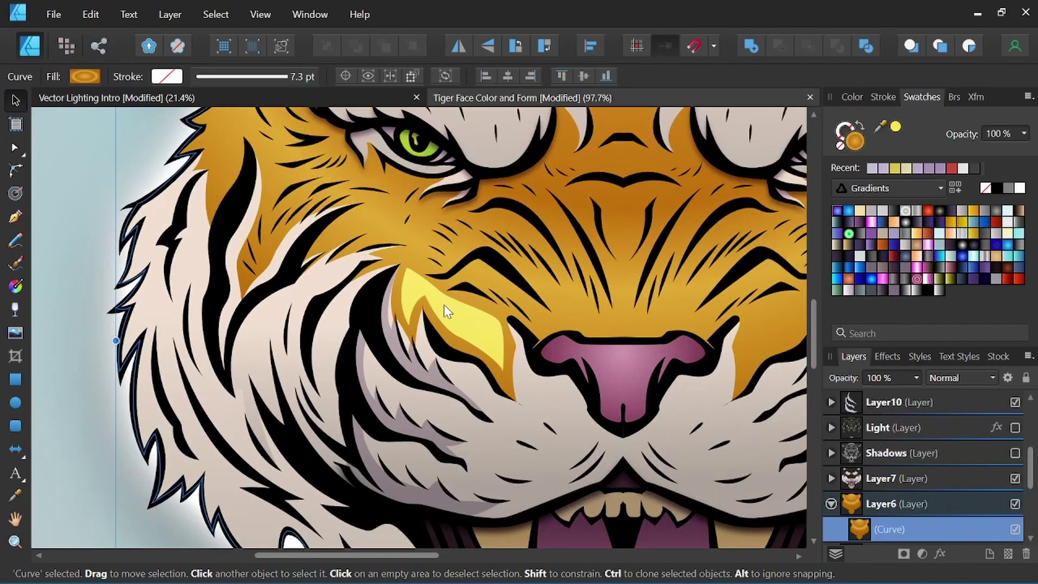
scroll(488, 327, down, 1)
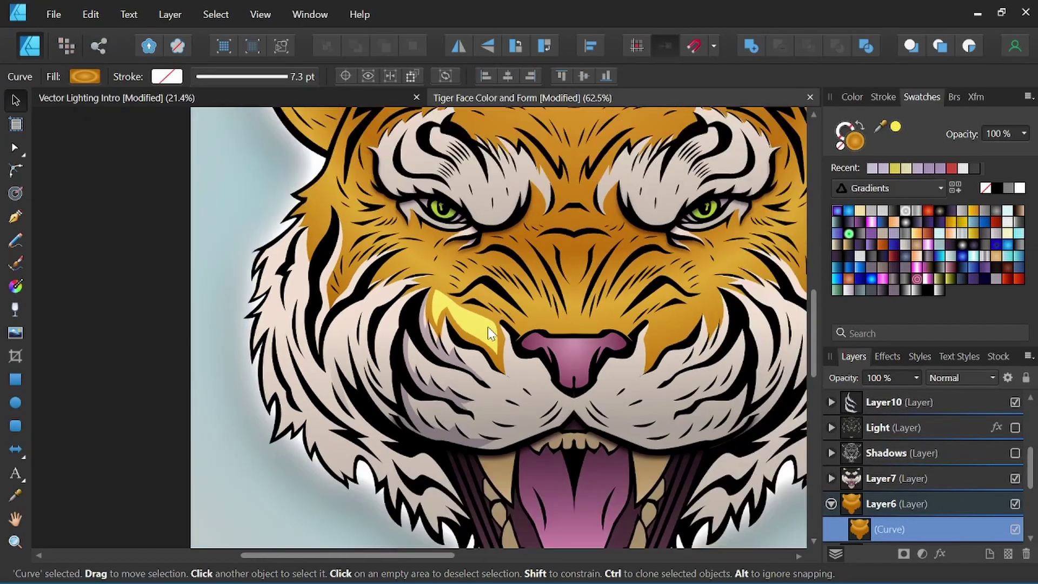
scroll(489, 325, down, 1)
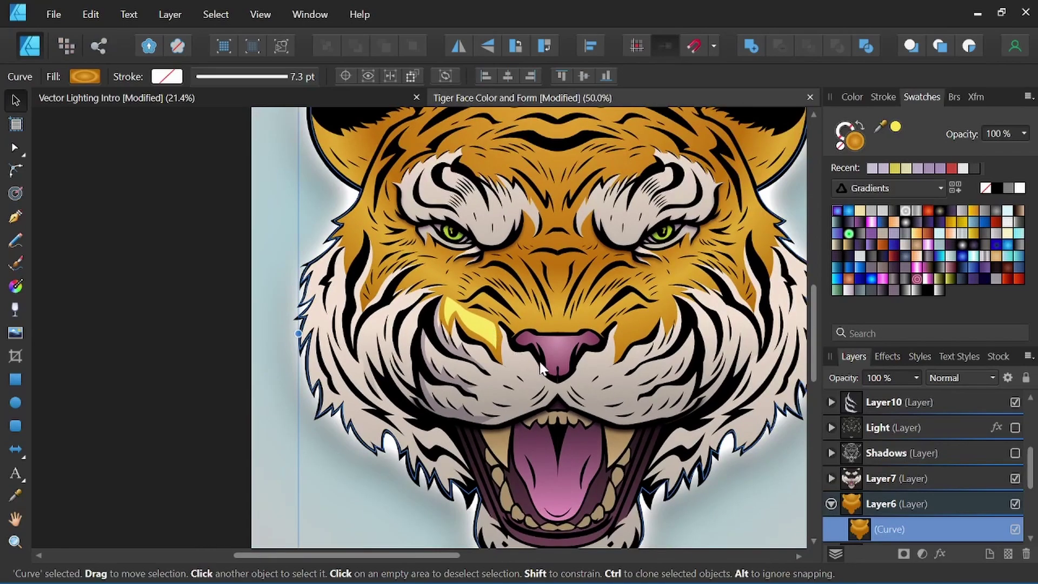
click(500, 335)
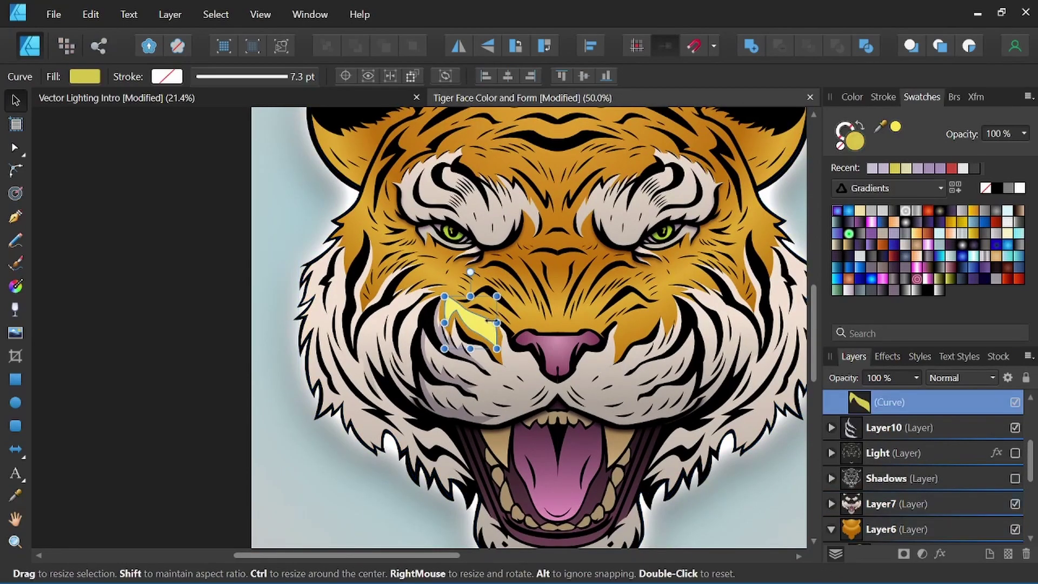
scroll(476, 311, up, 2)
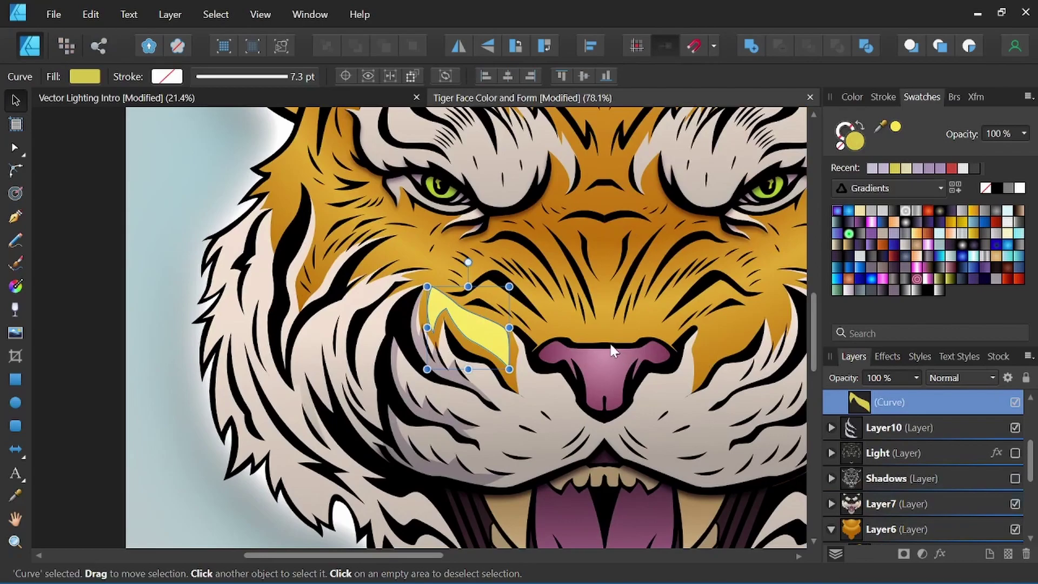
key(ctrl+shift+n)
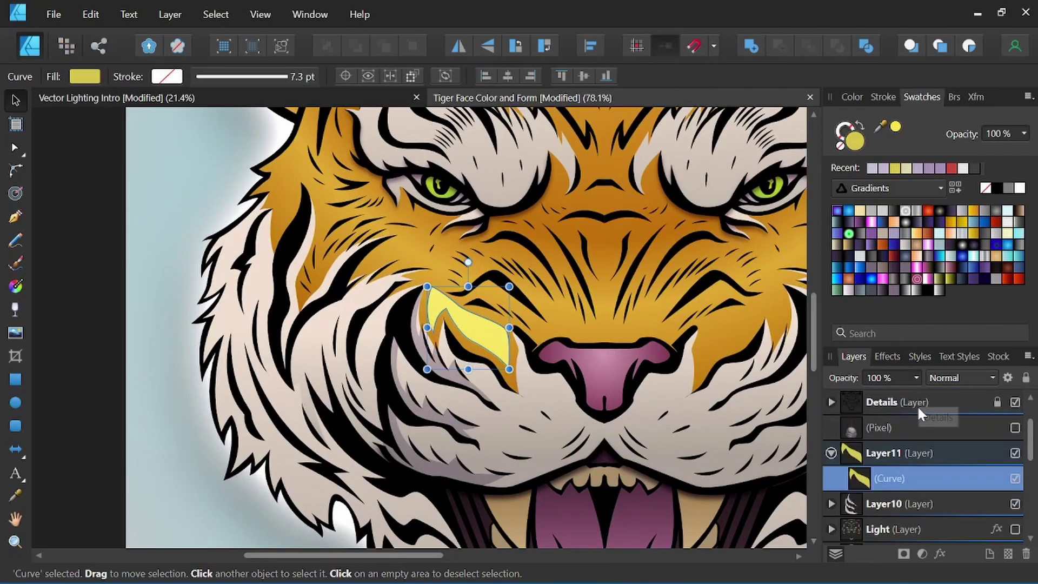
click(919, 451)
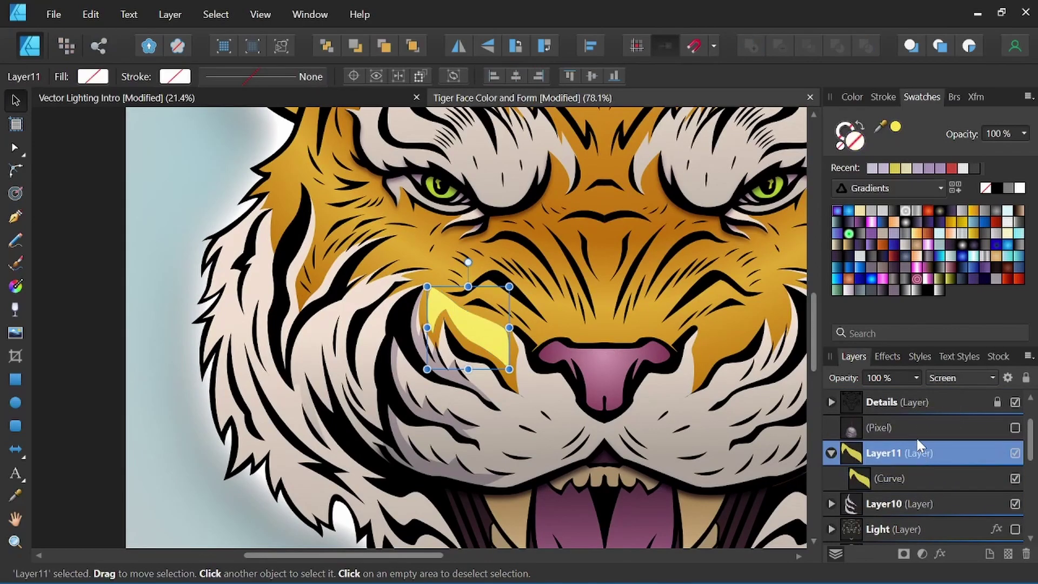
Give the light layer a 7.5 px Gaussian Blur.
click(893, 358)
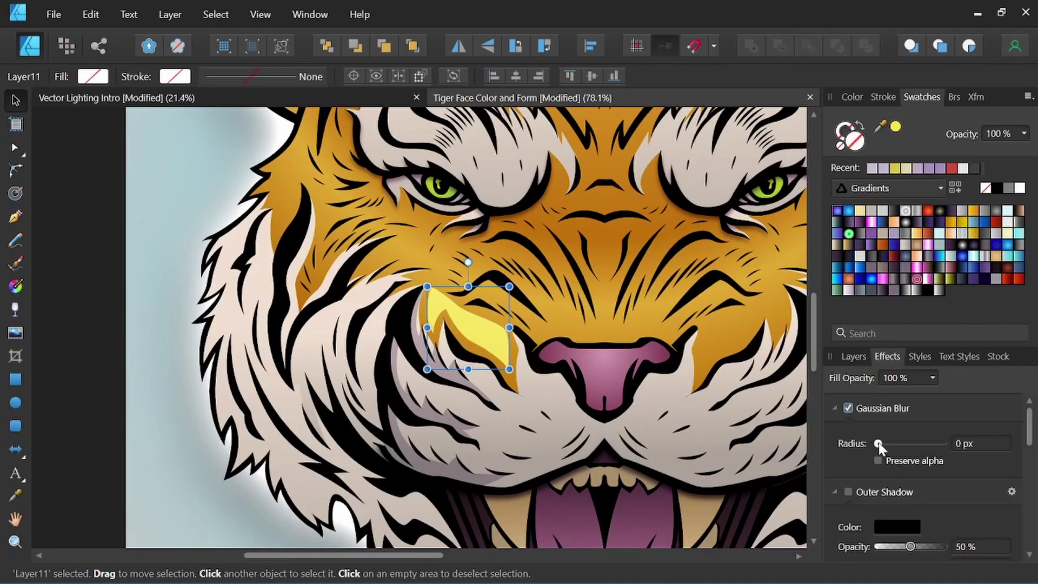
drag(879, 444, 902, 444)
scroll(532, 351, up, 1)
scroll(459, 319, up, 1)
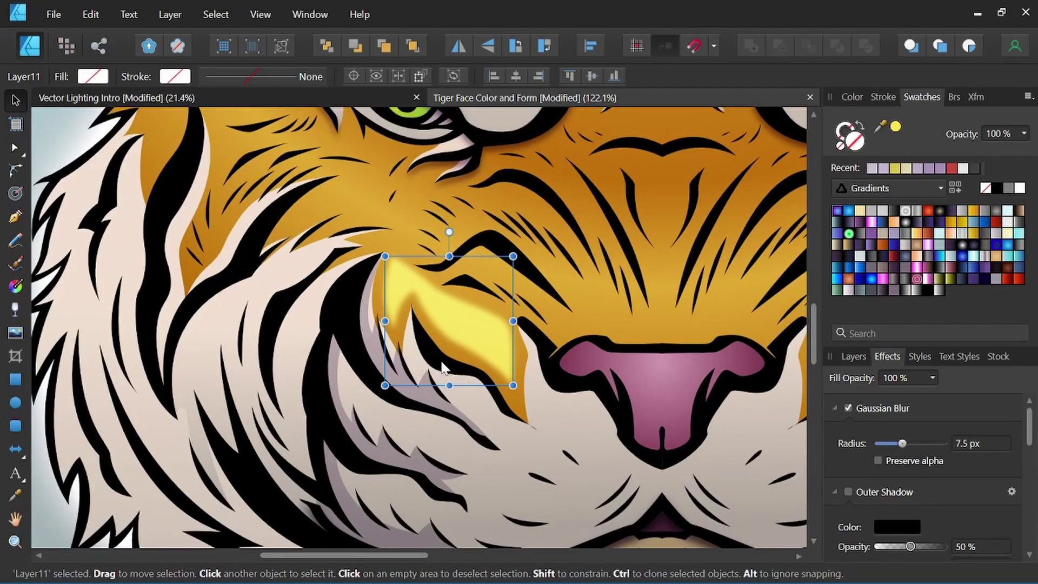
Check the yellow curve and orange fur shape by selecting them, then clear the selection.
click(474, 341)
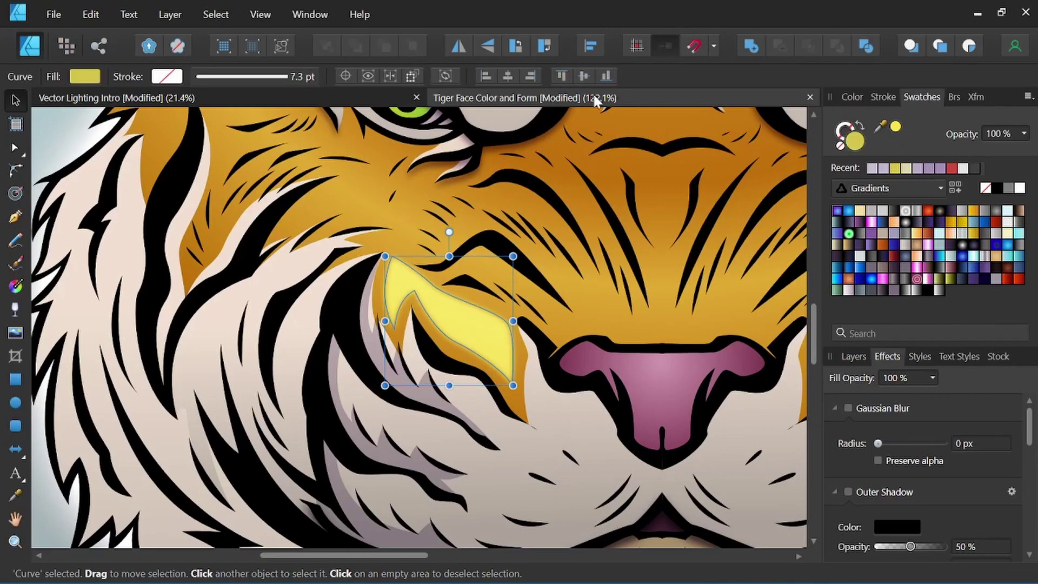
click(453, 300)
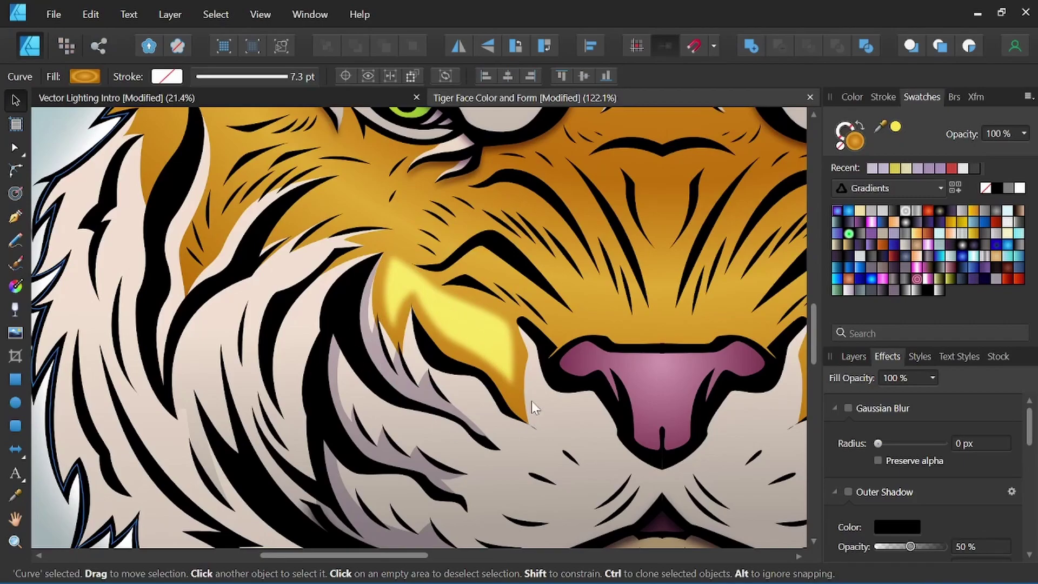
scroll(519, 357, down, 4)
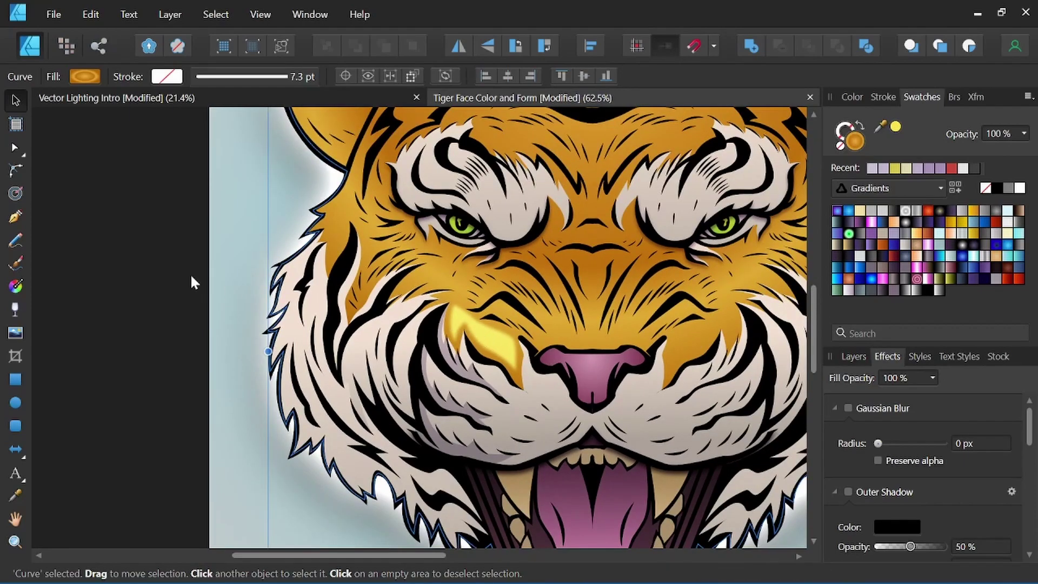
click(192, 278)
scroll(668, 342, down, 1)
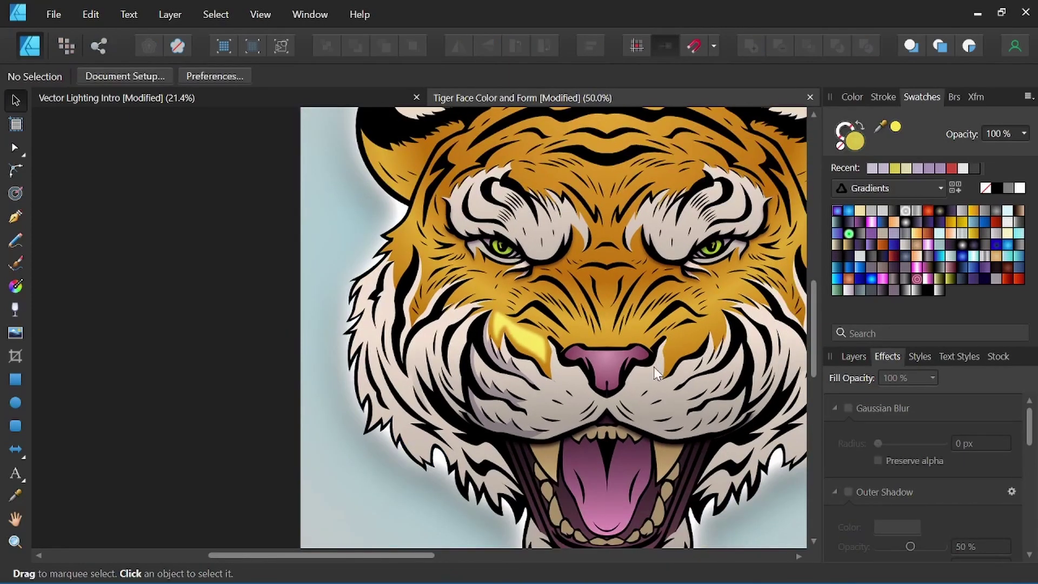
Add nodes and a curved segment to the shadow curve beside the nose.
drag(568, 335, 448, 309)
scroll(547, 328, down, 2)
drag(547, 329, 531, 326)
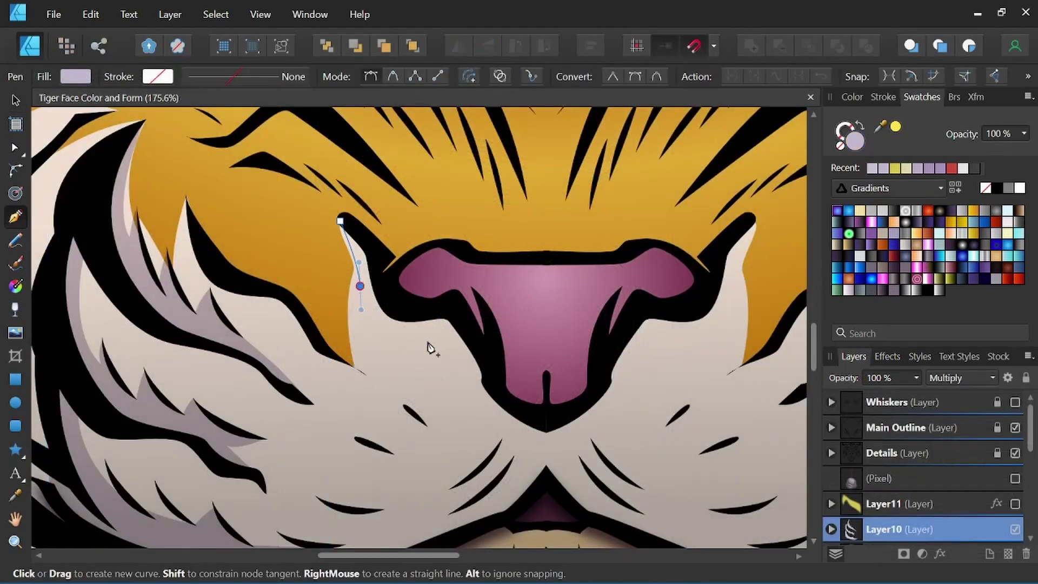
click(502, 406)
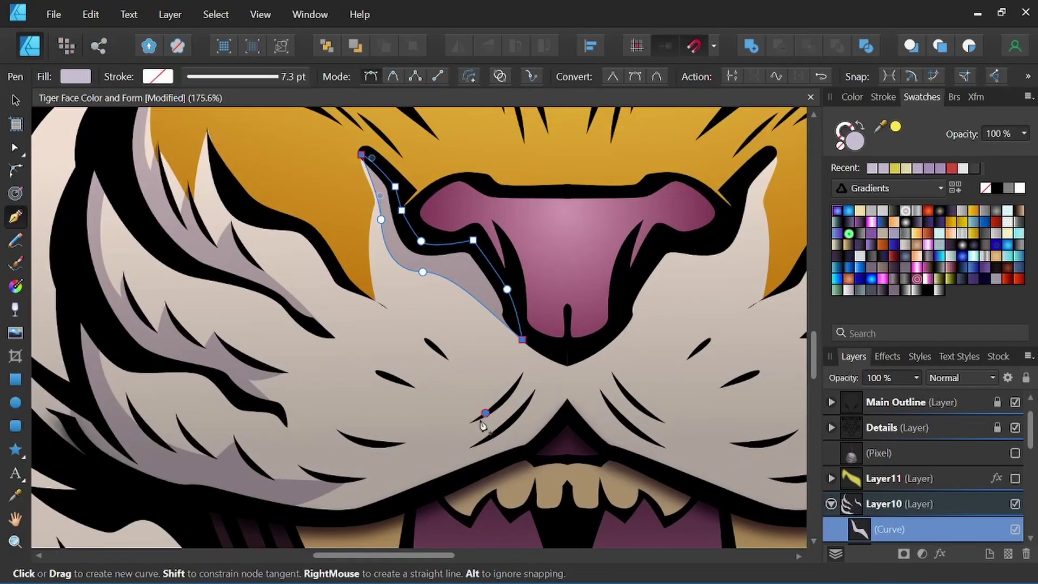
click(485, 413)
drag(532, 395, 550, 374)
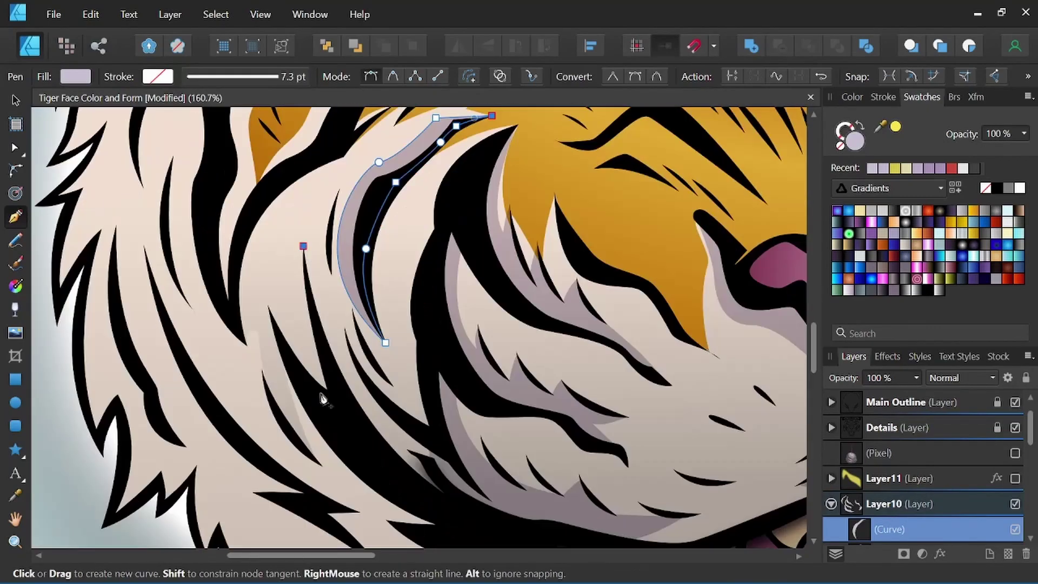
Extend the fur shadow curve with curved nodes along the fur.
click(297, 311)
scroll(379, 351, up, 2)
drag(383, 366, 377, 380)
drag(310, 377, 360, 409)
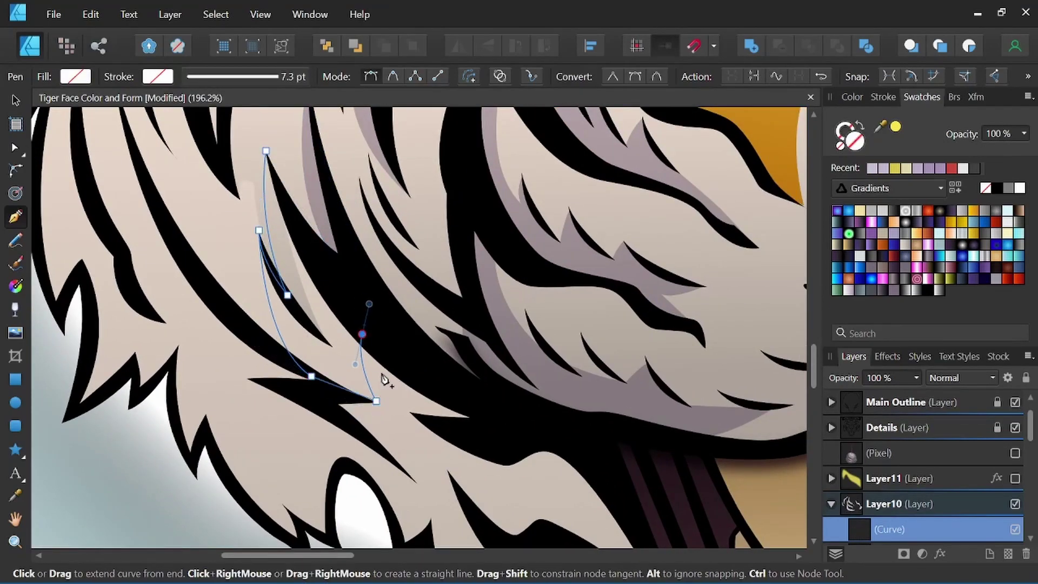
click(376, 400)
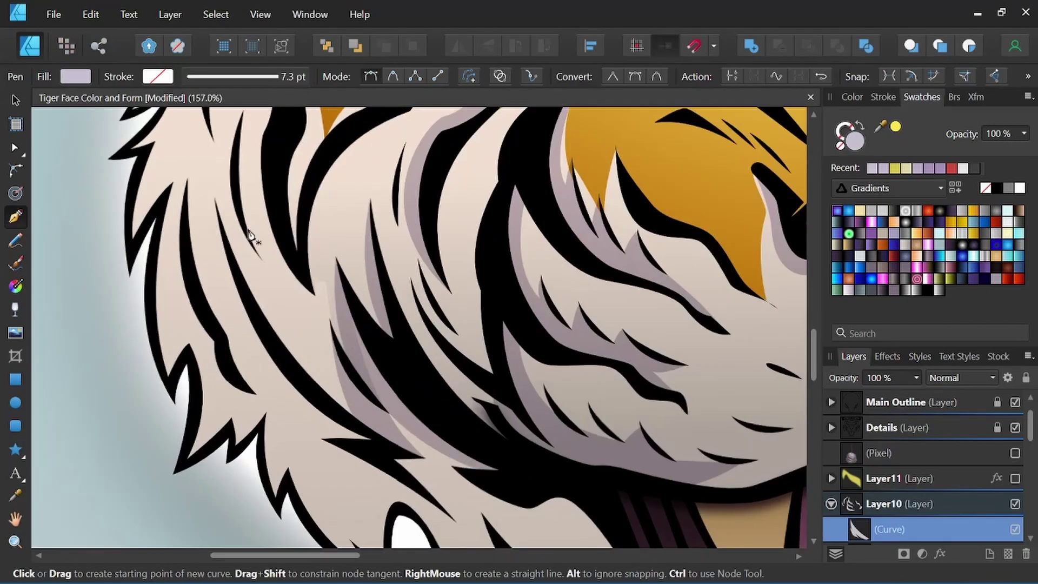
Draw a new fur shadow shape, finish it, and add a curved node to the brow shadow.
click(215, 202)
scroll(417, 464, up, 3)
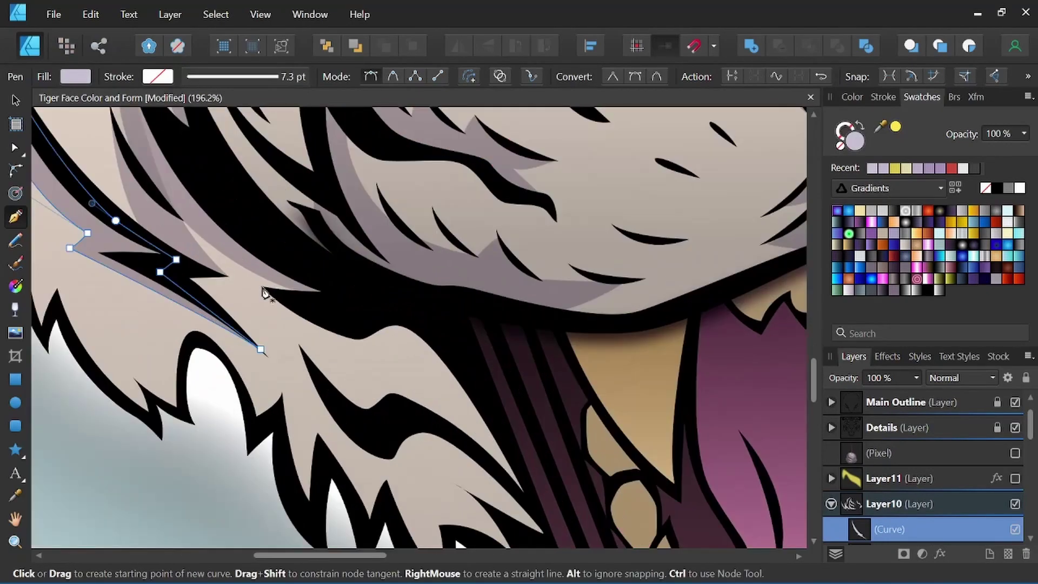
drag(369, 366, 401, 369)
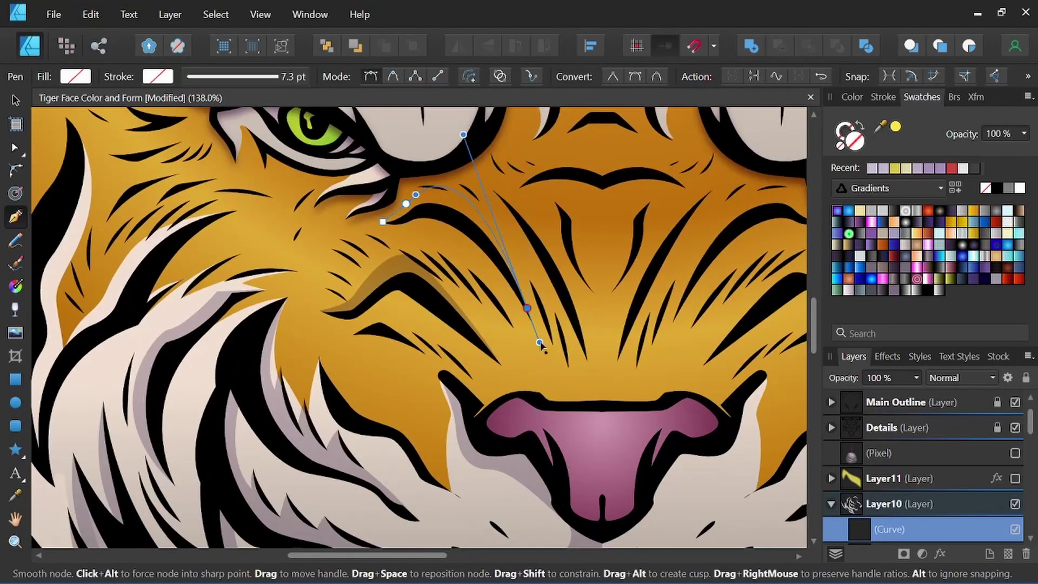
key(Escape)
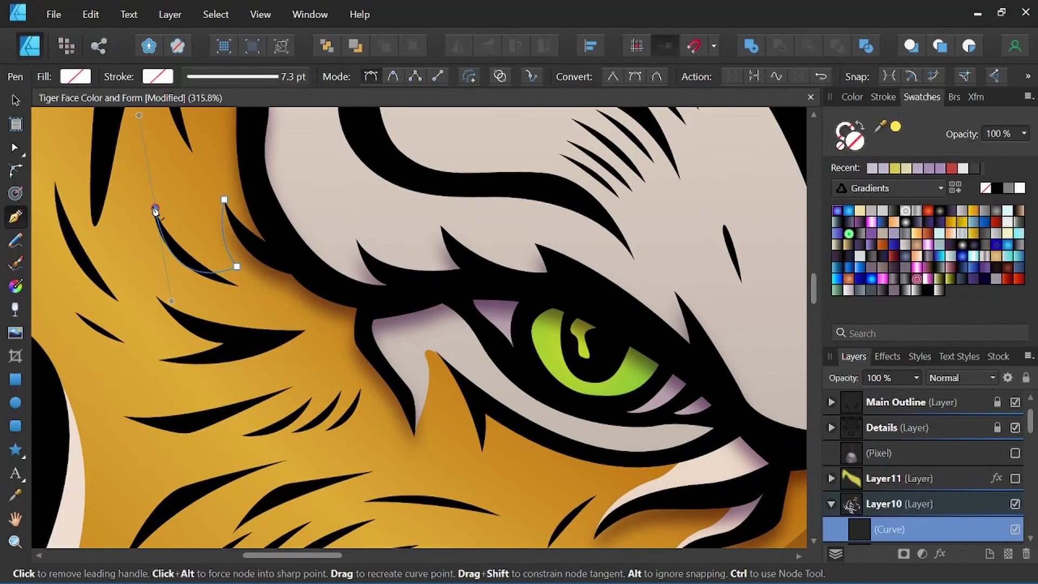
drag(210, 328, 304, 376)
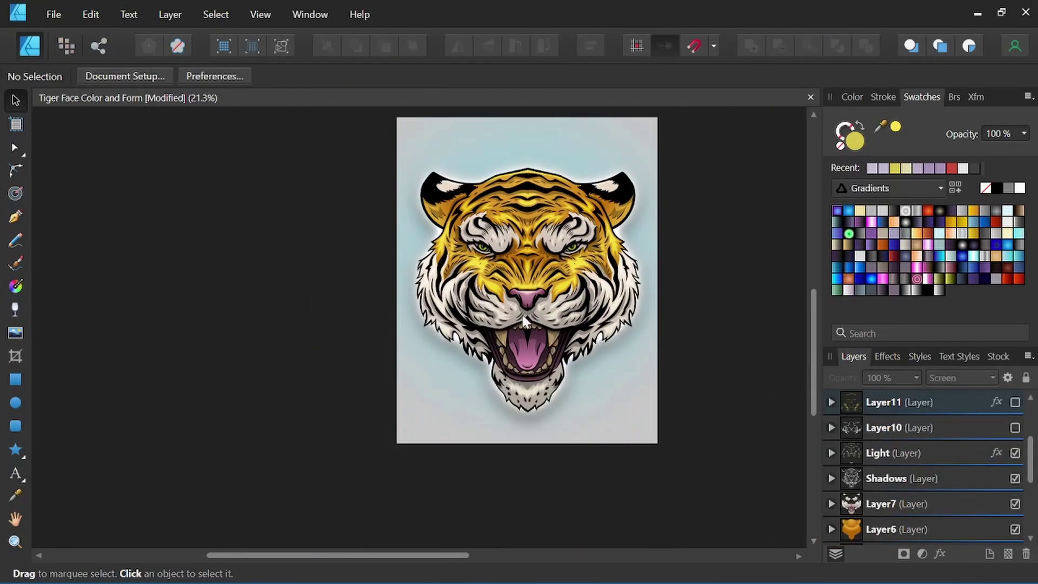
Select a tiger curve, pan to show the whole face, then clear the selection.
click(524, 321)
scroll(470, 281, up, 5)
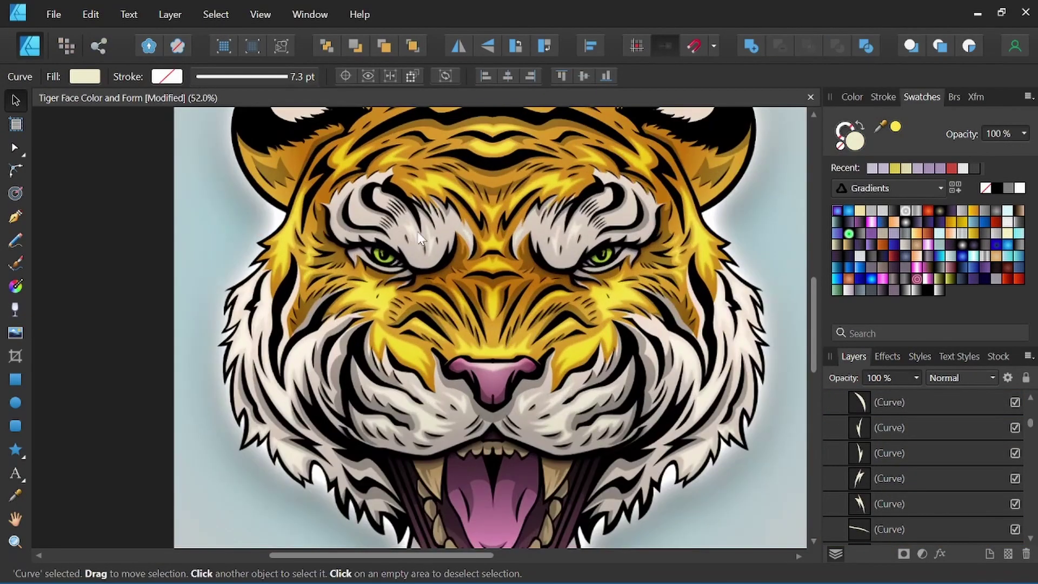
drag(420, 238, 344, 238)
drag(701, 443, 701, 307)
scroll(701, 307, down, 5)
click(690, 277)
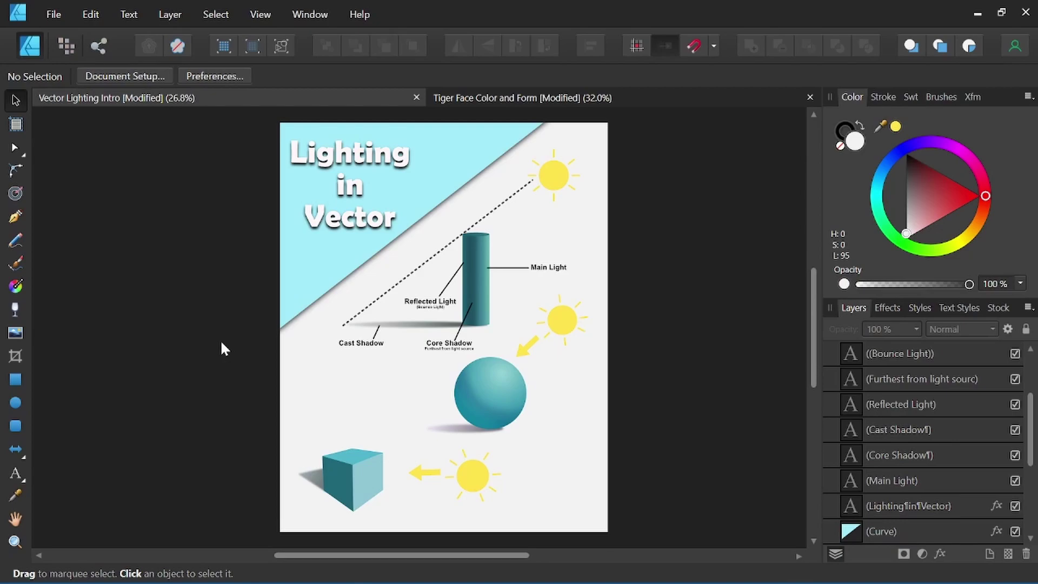
Zoom and pan around the lighting diagram to bring its title and sun into view.
scroll(483, 285, up, 4)
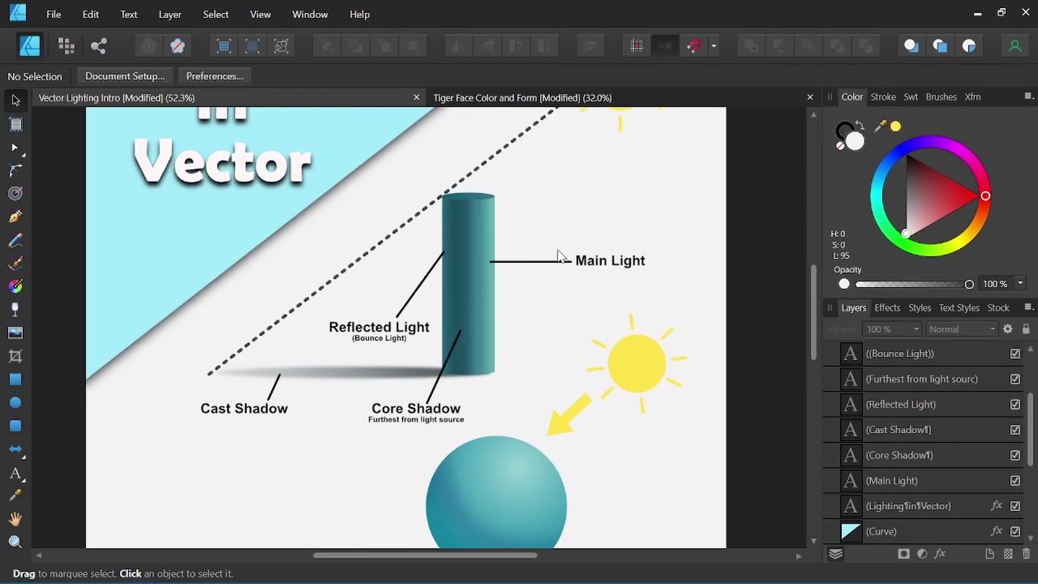
key(space)
drag(586, 169, 568, 257)
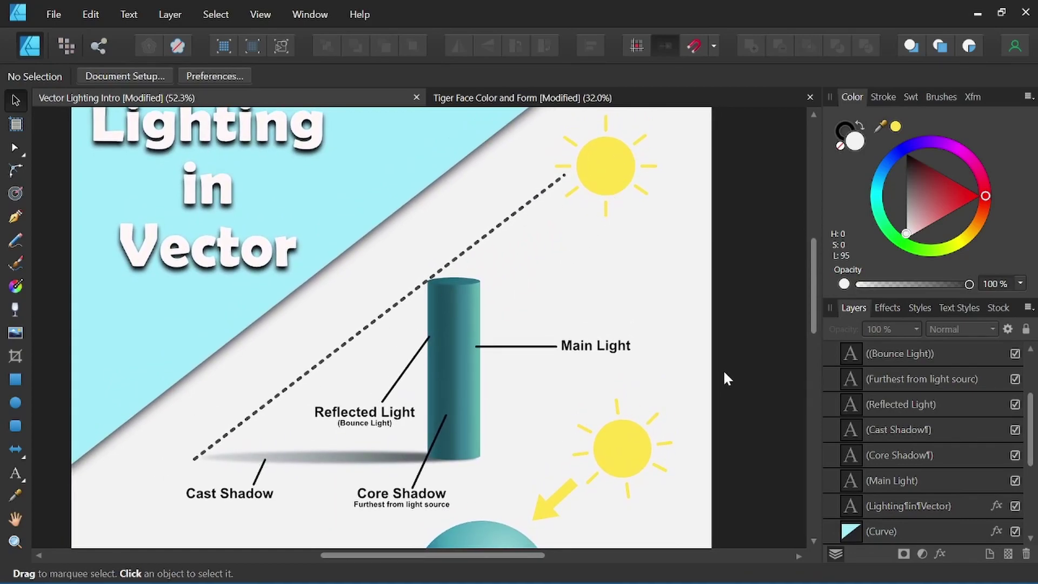
scroll(538, 361, down, 3)
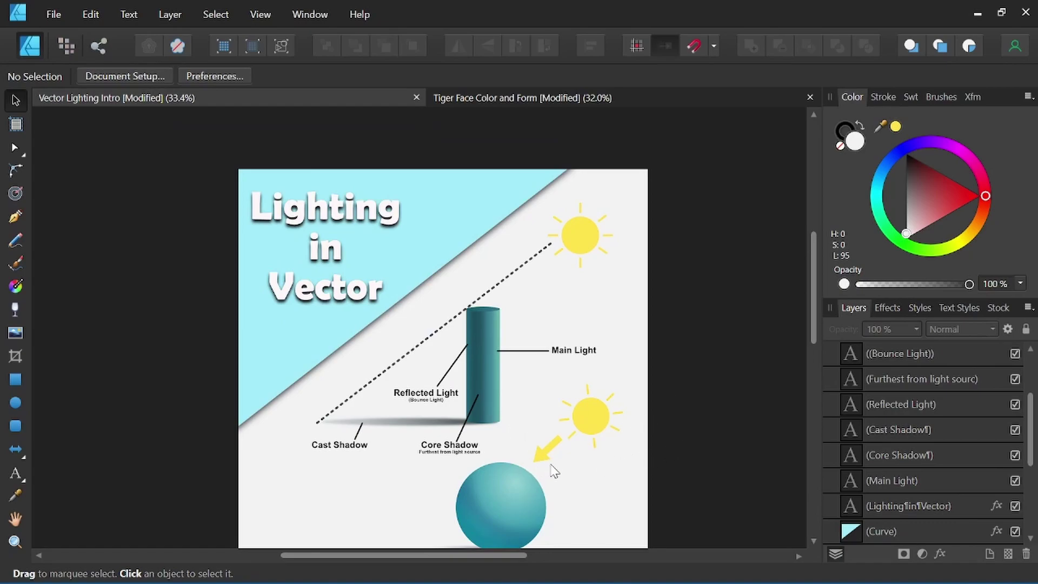
key(space)
scroll(522, 450, down, 3)
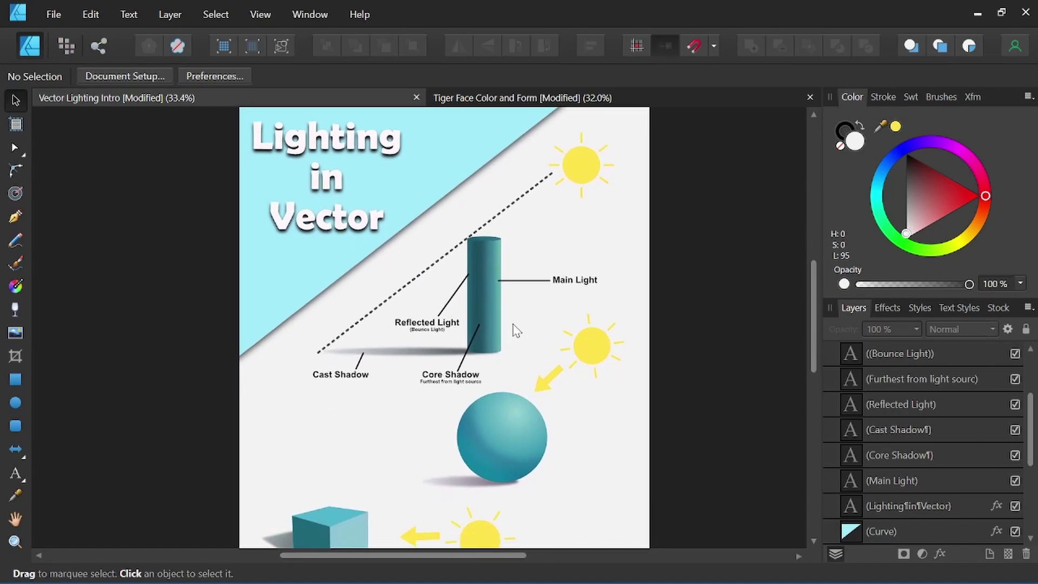